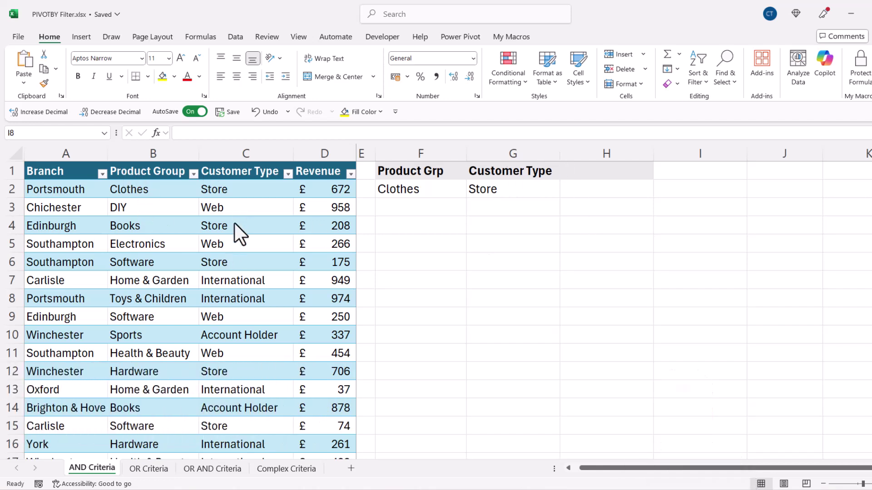
Start a PIVOTBY formula in F5 using Sales Branch, with header, as the row fields
left_click(424, 250)
type("=pi")
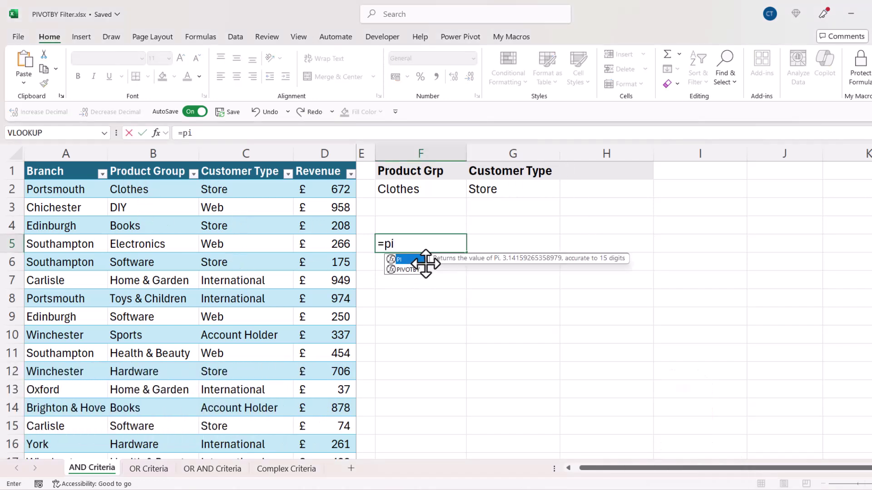
type("v")
double_click(415, 259)
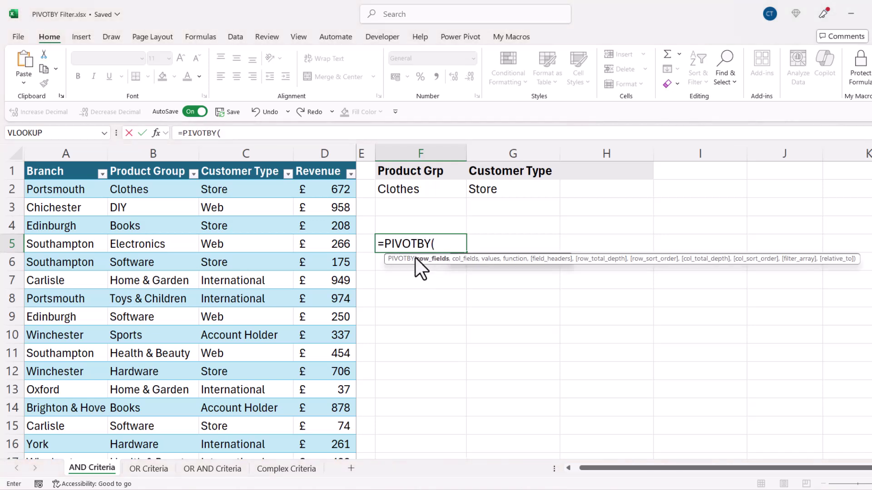
left_click(42, 159)
left_click(42, 160)
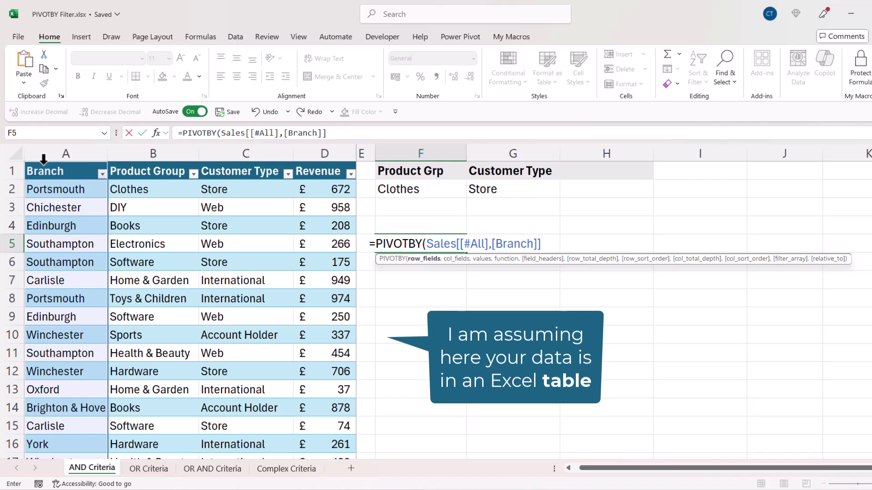
type(",,")
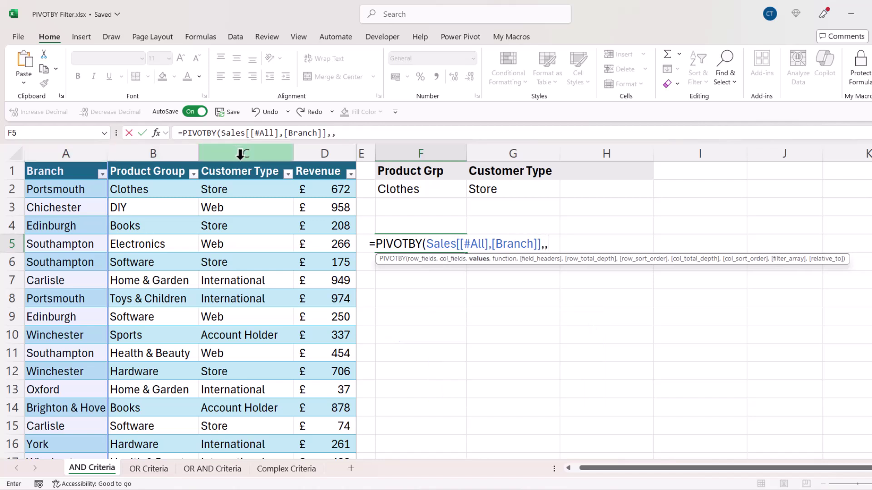
Add Sales Revenue with header as values, SUM as the function, and field headers set to 3
left_click(302, 159)
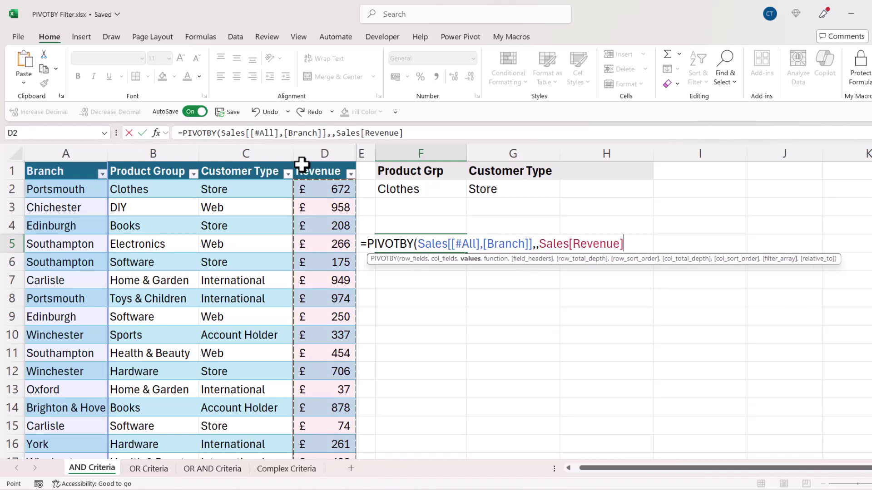
left_click(302, 163)
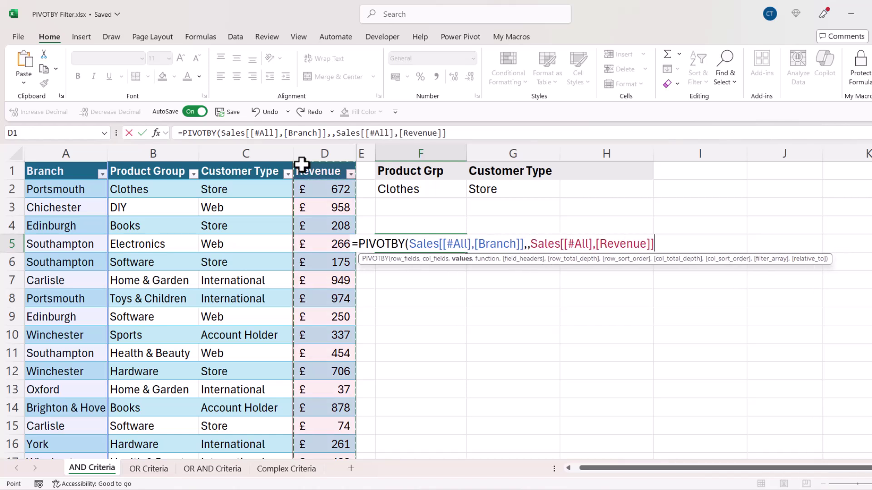
type(",")
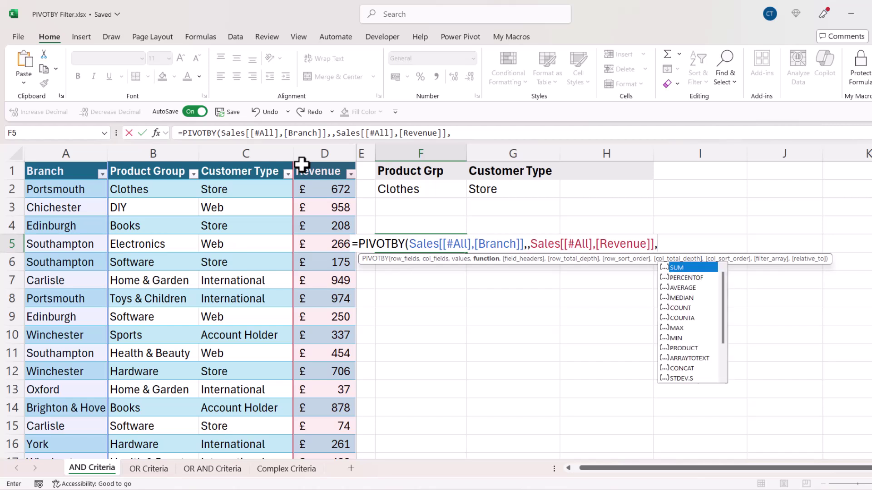
type("SUM,")
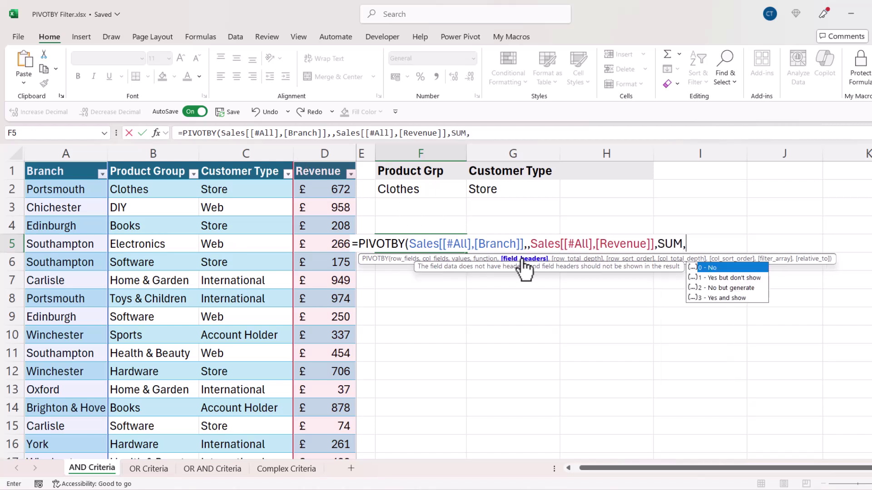
double_click(716, 298)
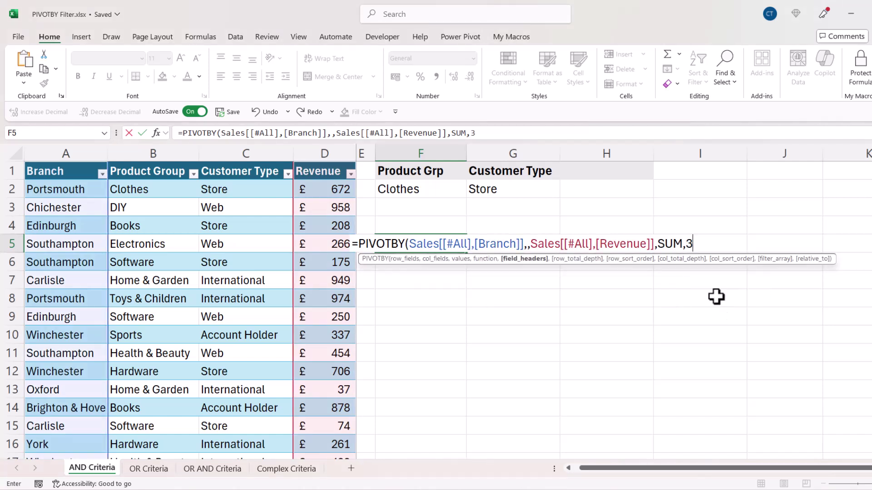
type(",,")
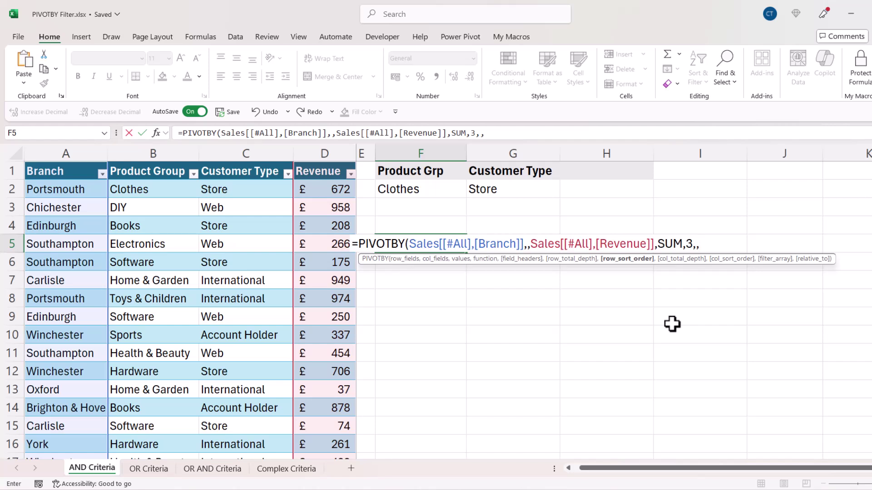
type(",,")
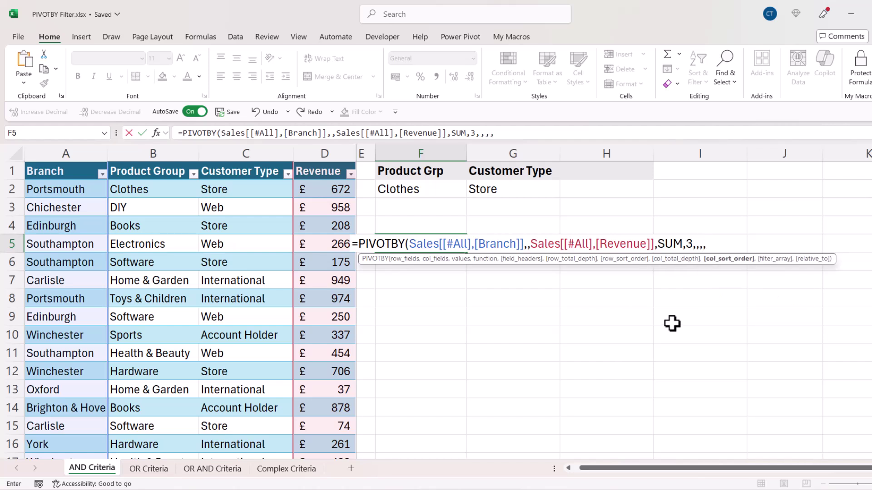
type(",")
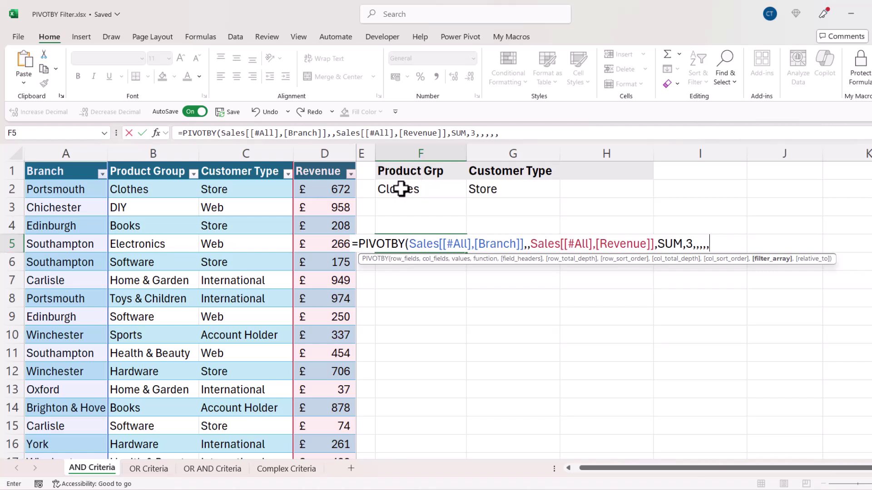
Enter the first filter condition, Sales[Product Group]=F2, wrapped in brackets
left_click(141, 159)
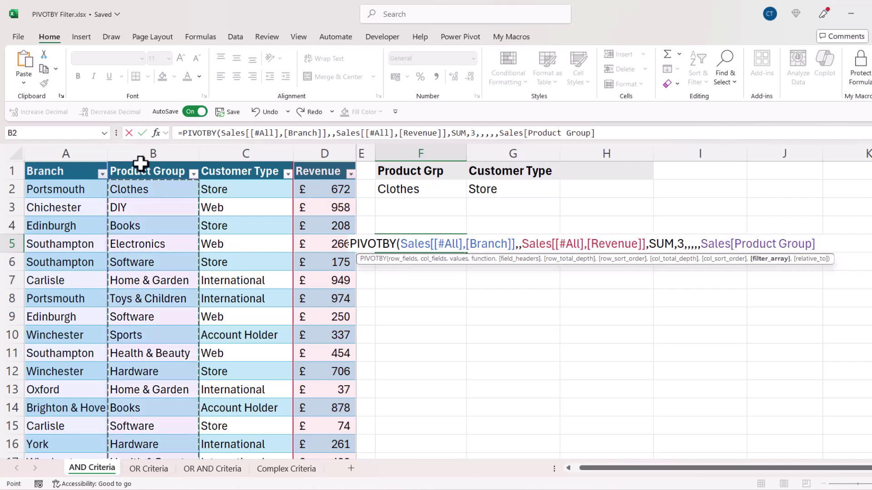
type("=")
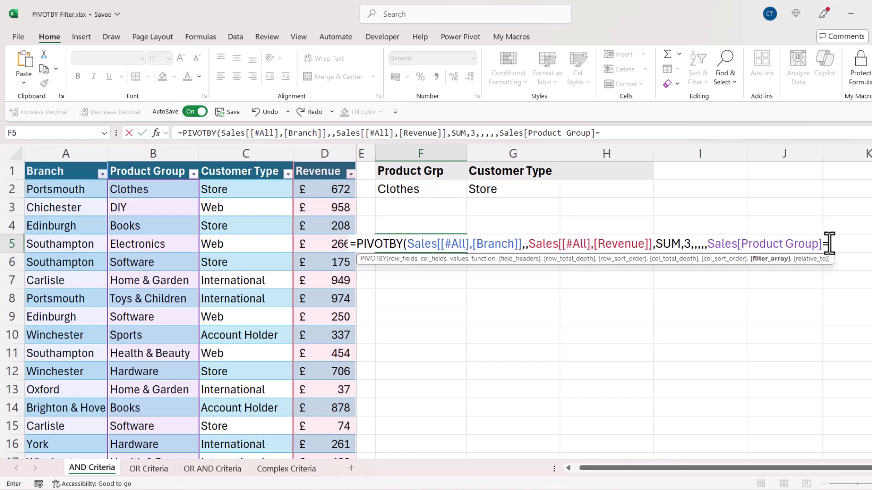
left_click(416, 189)
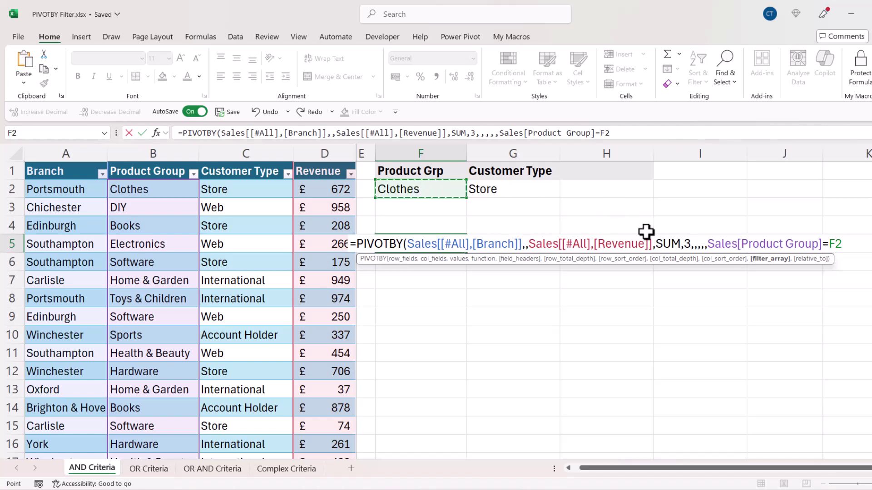
left_click(708, 243)
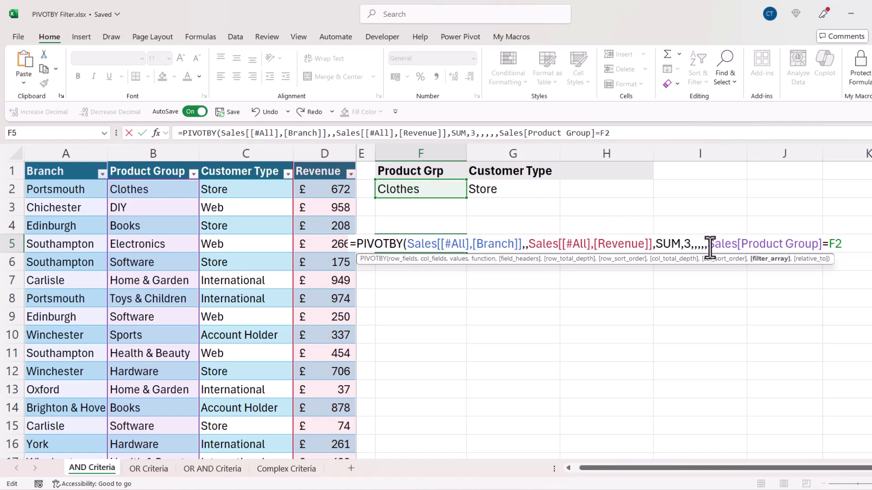
type("(")
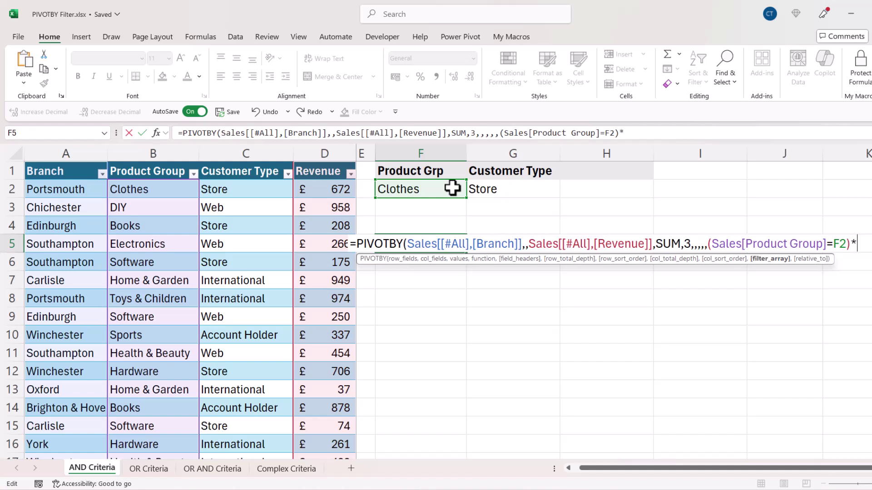
Multiply by (Sales[Customer Type]=G2) and commit the formula, giving branch totals of 4016
left_click(230, 160)
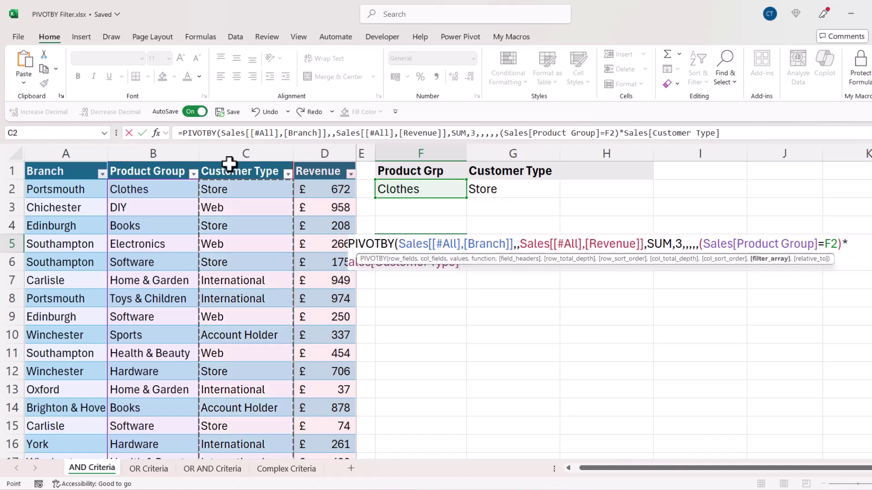
type("=")
left_click(506, 189)
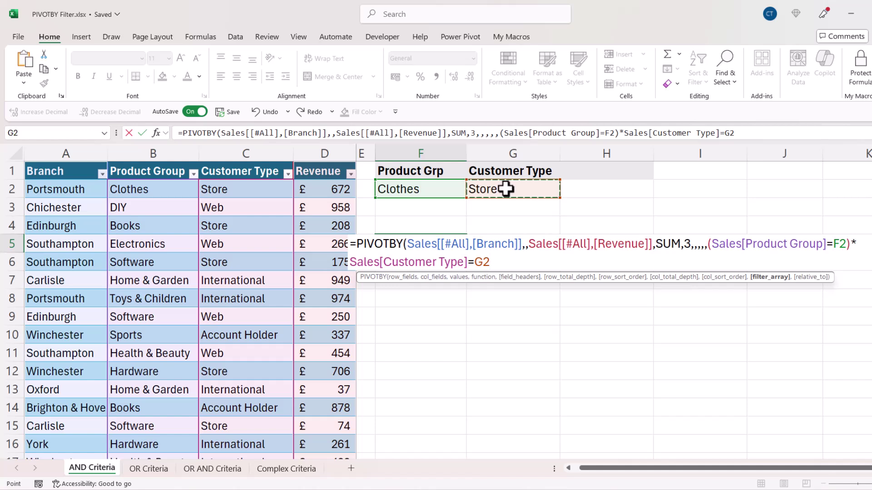
left_click(491, 265)
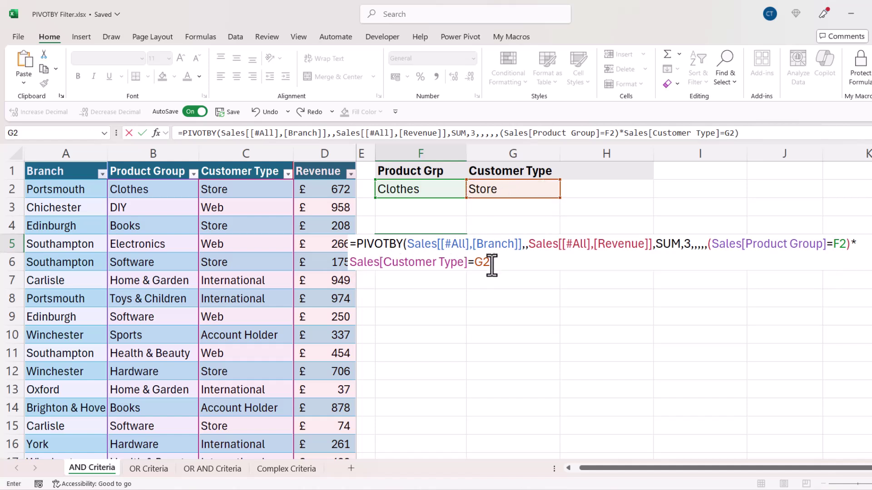
type(")")
key("Home")
type("(")
key("End")
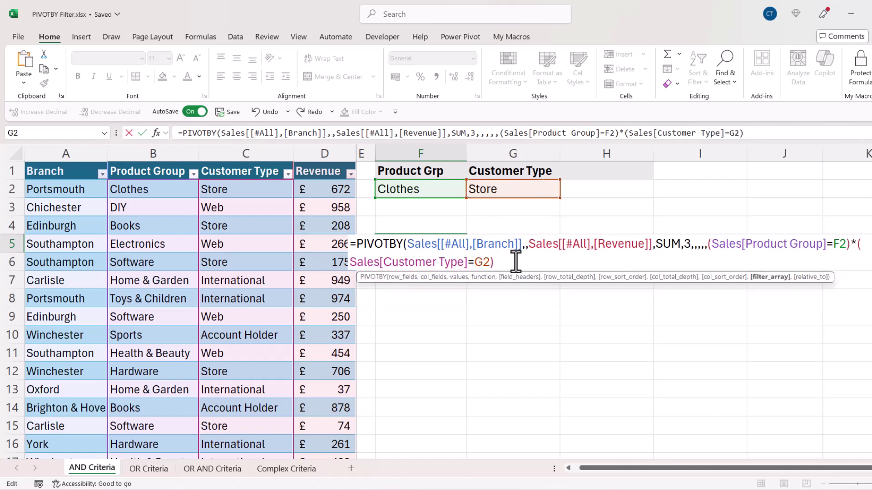
key("Return")
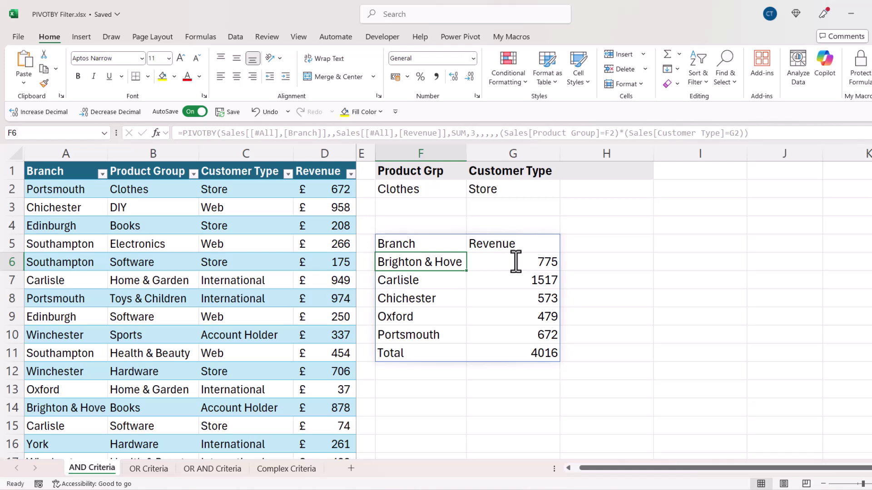
Insert a PivotTable from the Sales table at cell I5
left_click(121, 206)
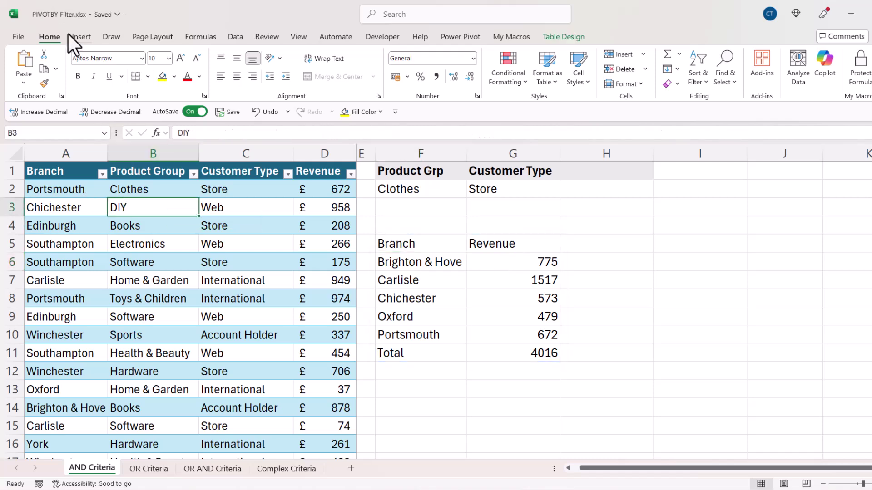
left_click(81, 38)
left_click(31, 61)
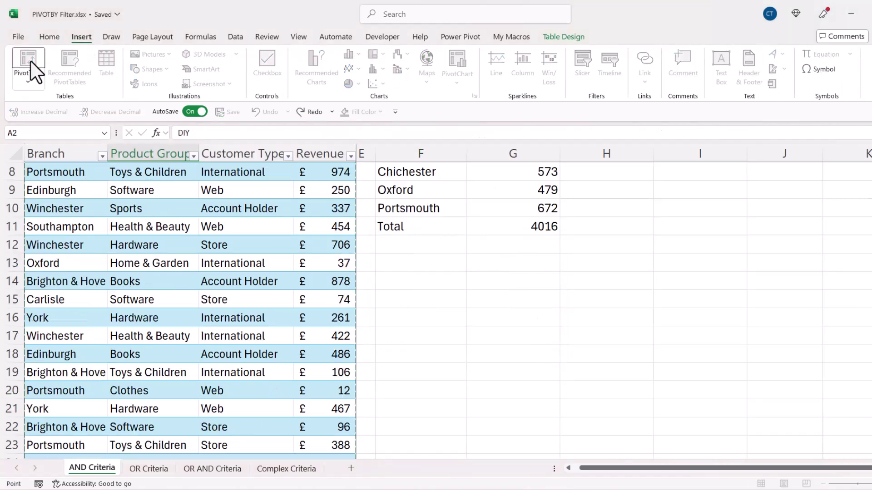
left_click(662, 241)
left_click(436, 368)
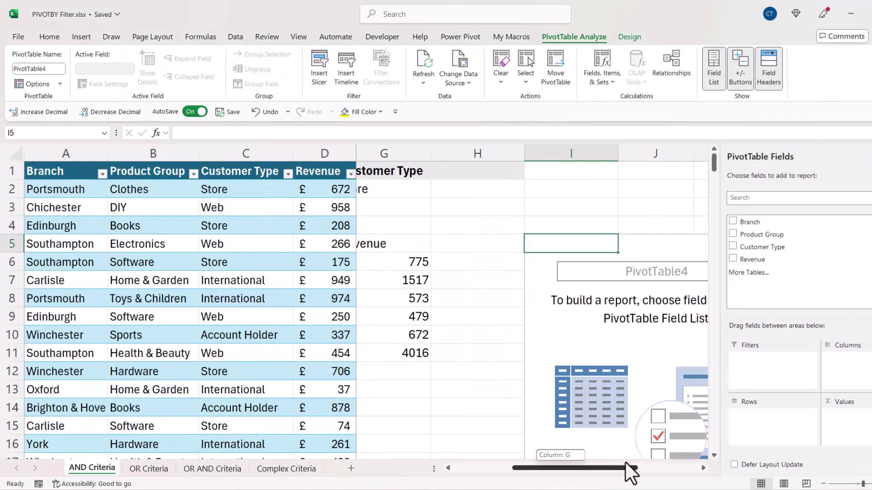
Add Branch as rows, Revenue as values, and Product Group and Customer Type as filters
left_click(733, 222)
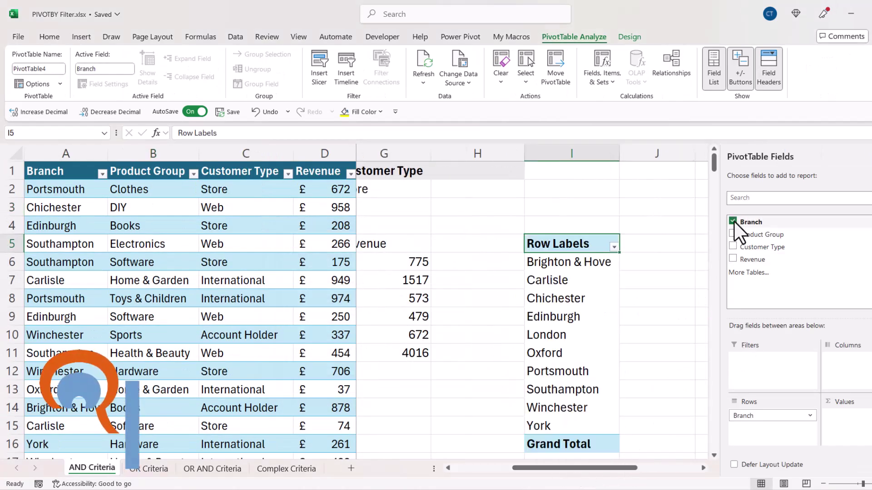
left_click(732, 258)
left_click_drag(738, 234, 757, 361)
left_click_drag(763, 246, 774, 384)
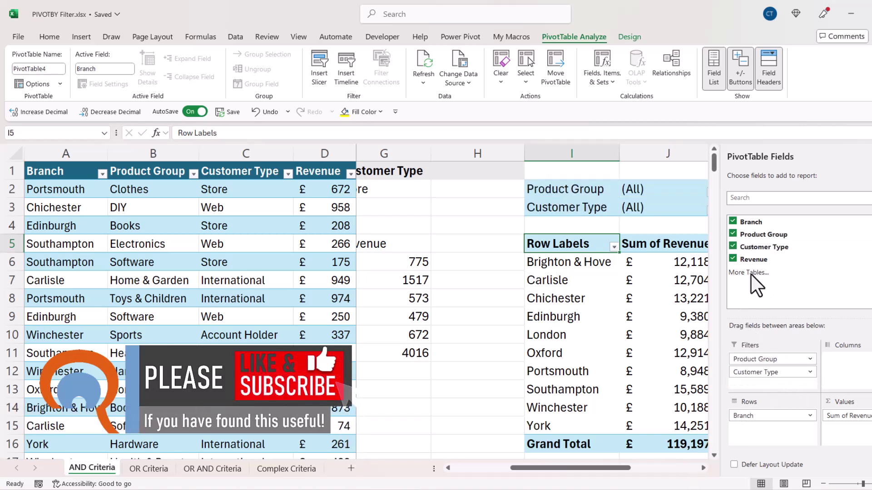
scroll(551, 200, "right", 2)
Filter the PivotTable to Clothes and Store, matching the 4,016 total
left_click(543, 191)
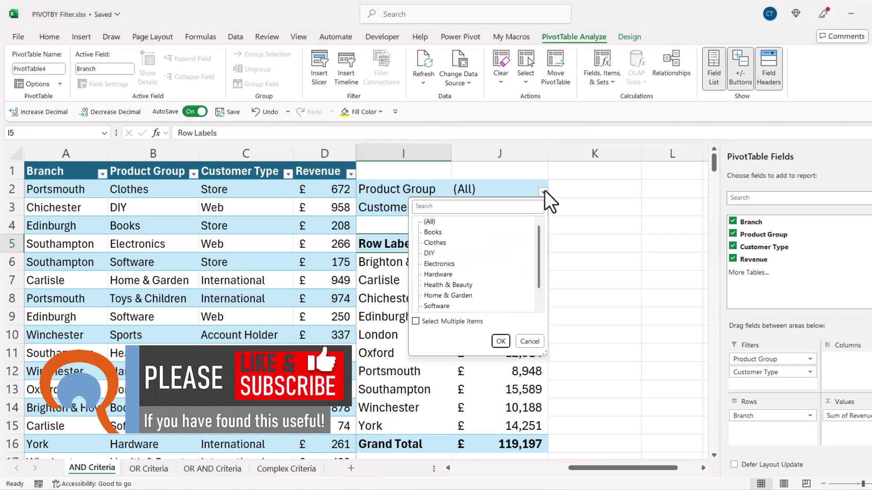
left_click(444, 242)
left_click(501, 341)
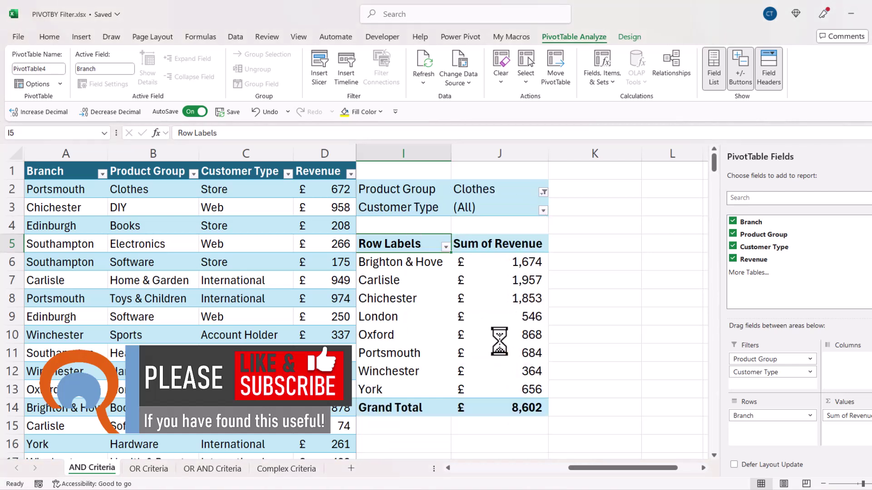
left_click(543, 210)
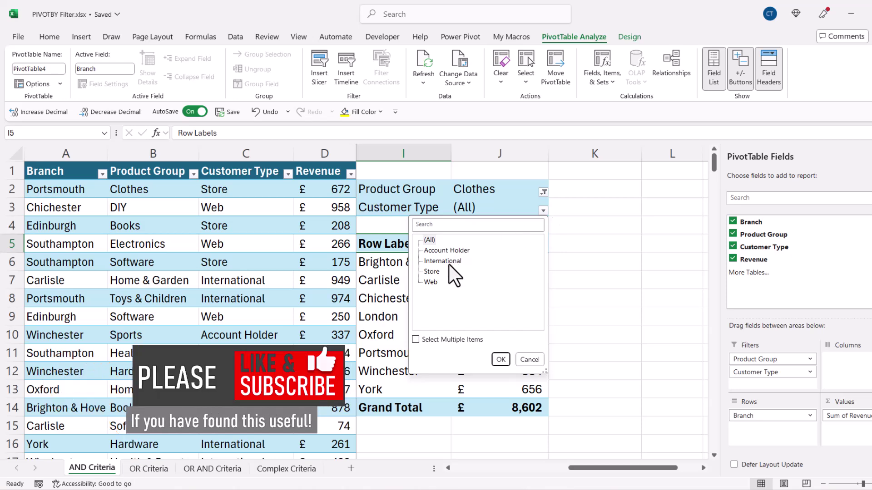
left_click(431, 271)
left_click(500, 360)
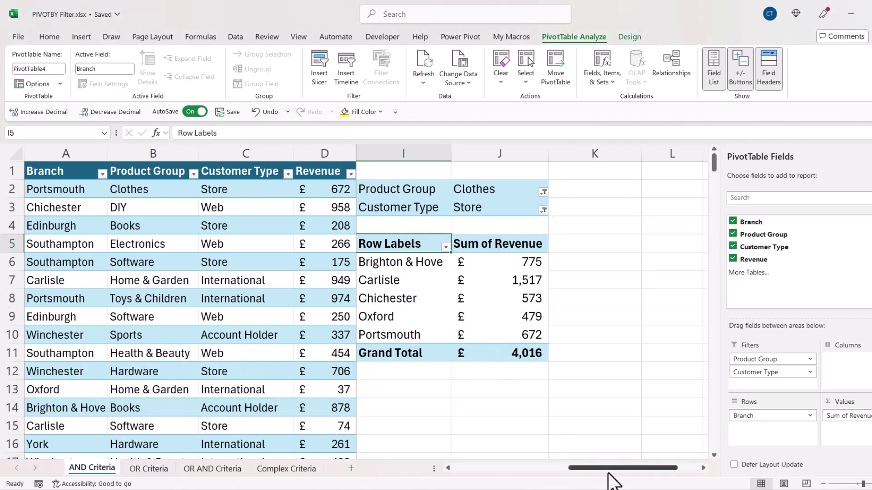
Hide the field list, zoom out, and go to the OR Criteria sheet
scroll(620, 477, "left", 3)
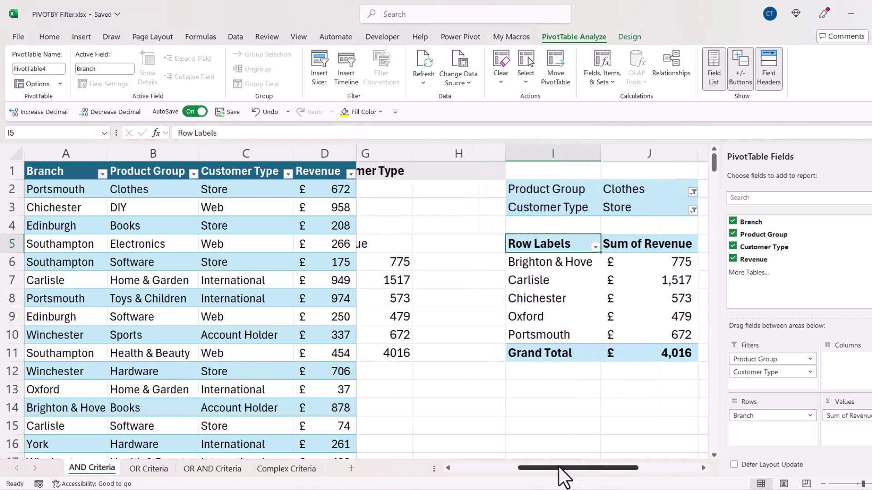
left_click(868, 156)
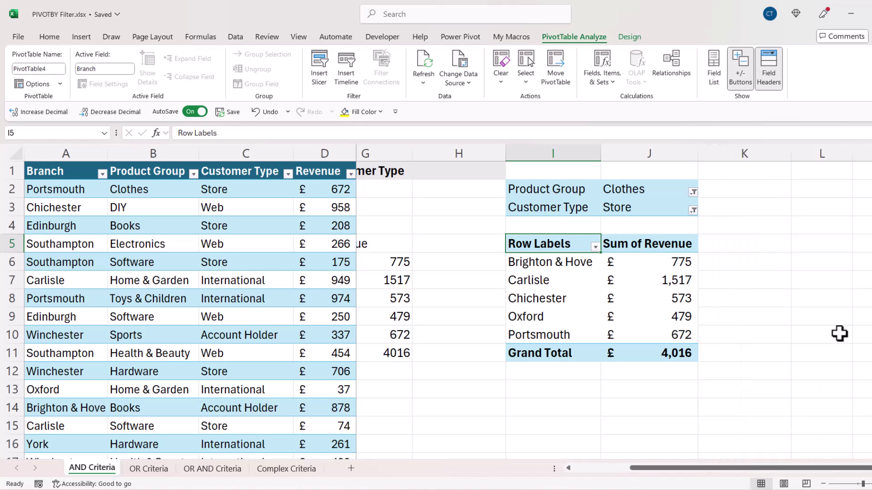
left_click(823, 484)
left_click_drag(739, 477, 691, 475)
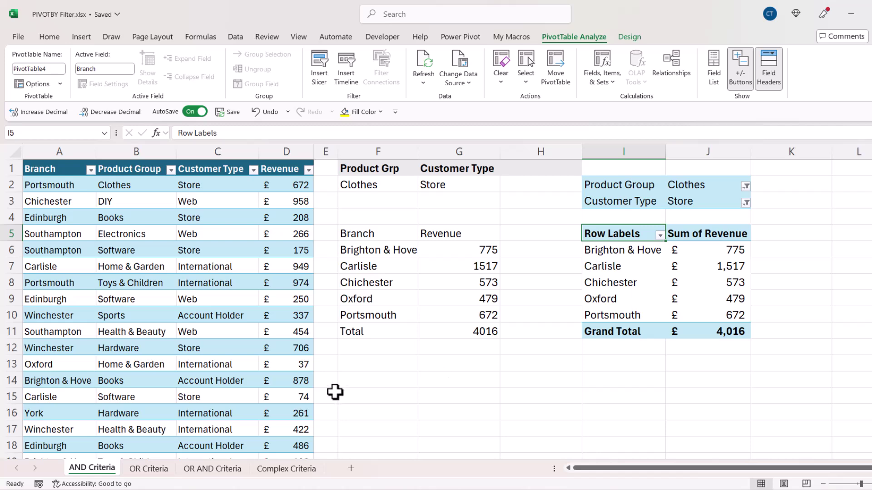
left_click(155, 472)
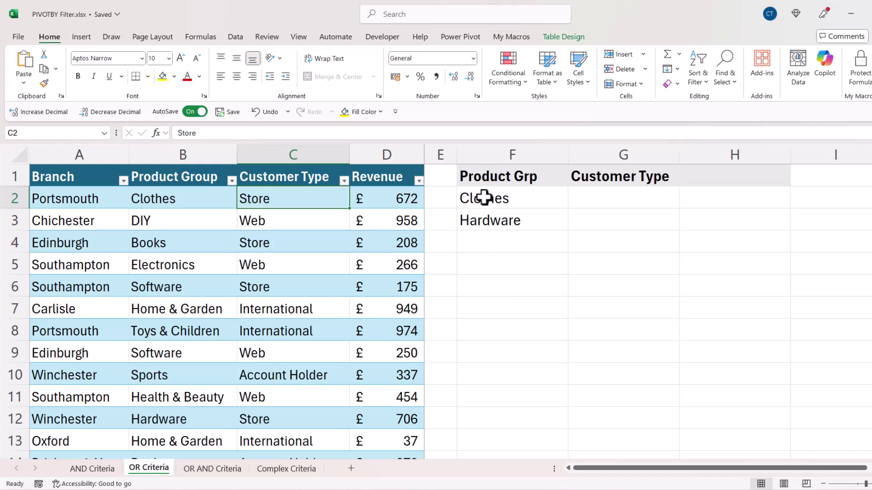
Start a PIVOTBY formula in F6 with Sales2 Branch, including header, as row fields
left_click(489, 288)
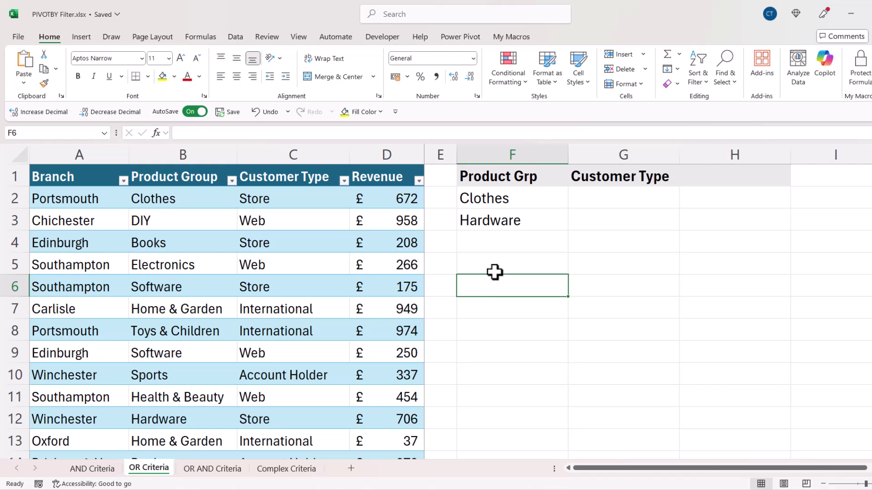
type("=pivot")
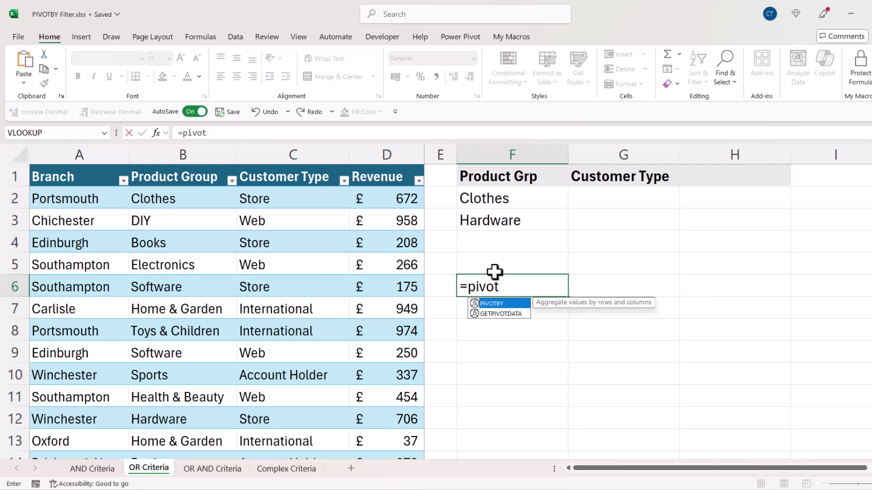
double_click(495, 304)
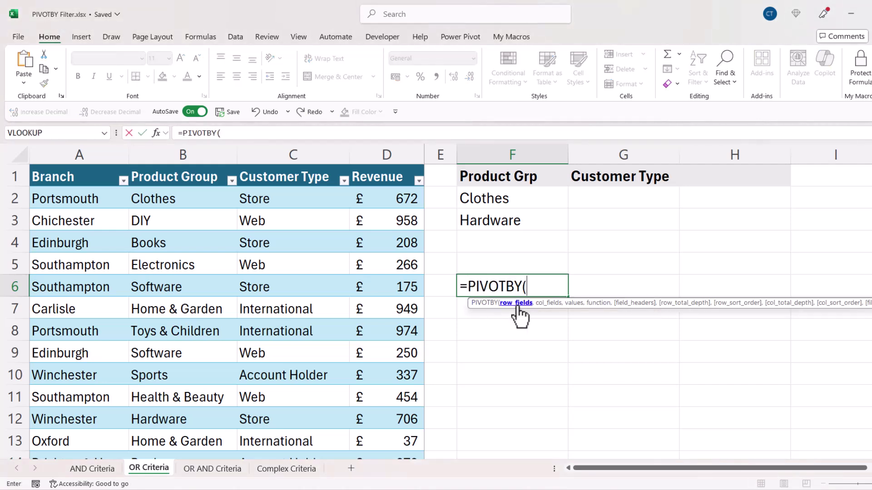
left_click(74, 169)
left_click(74, 169)
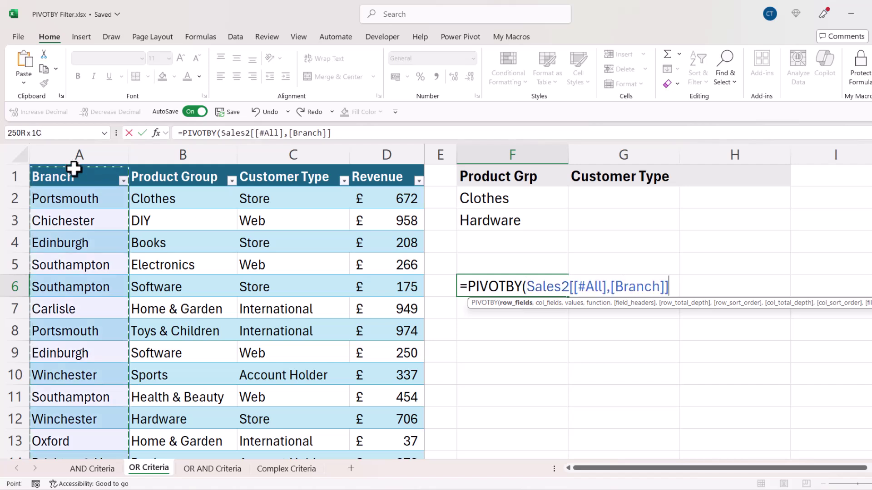
type(",")
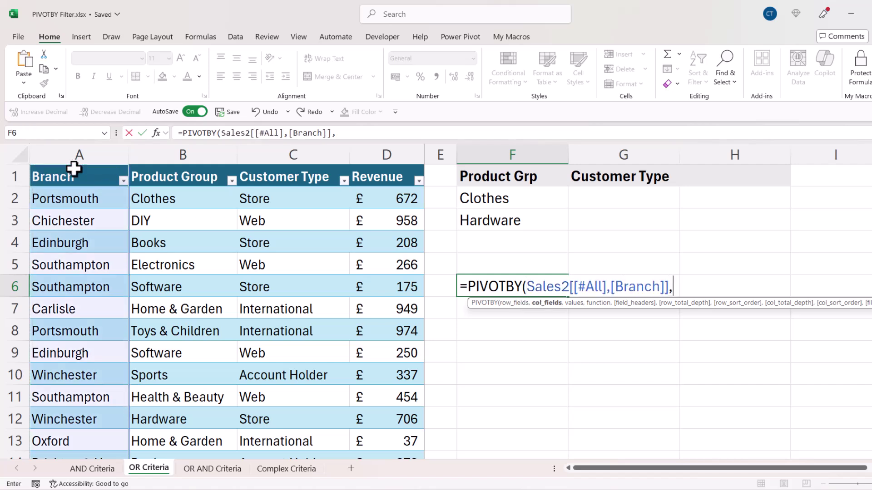
type(",")
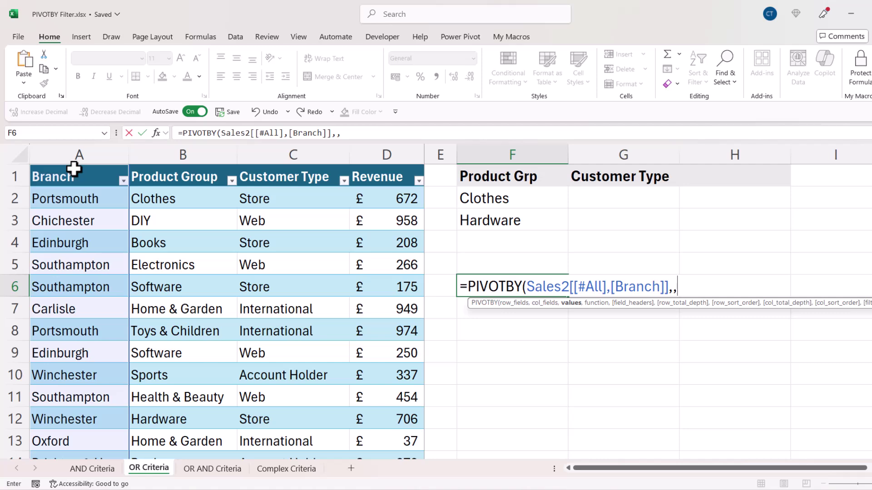
Add Sales2 Revenue with header as values, SUM, and field headers 3
left_click(376, 169)
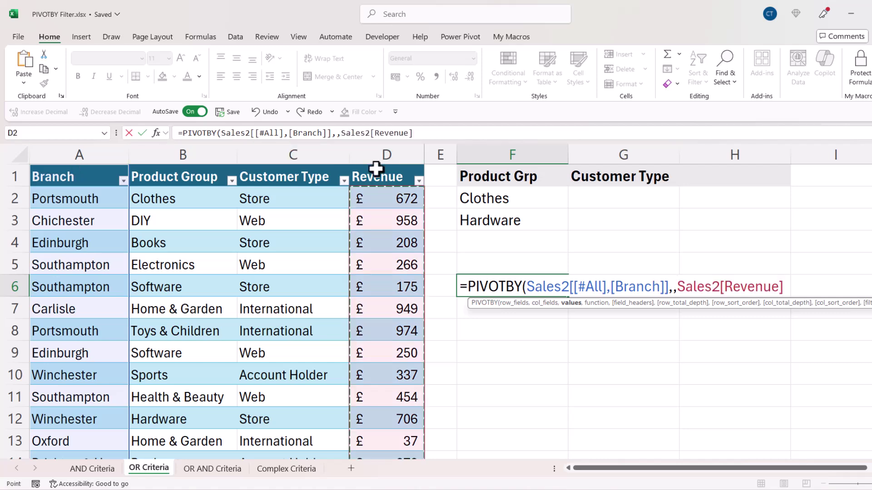
left_click(376, 169)
type(",[")
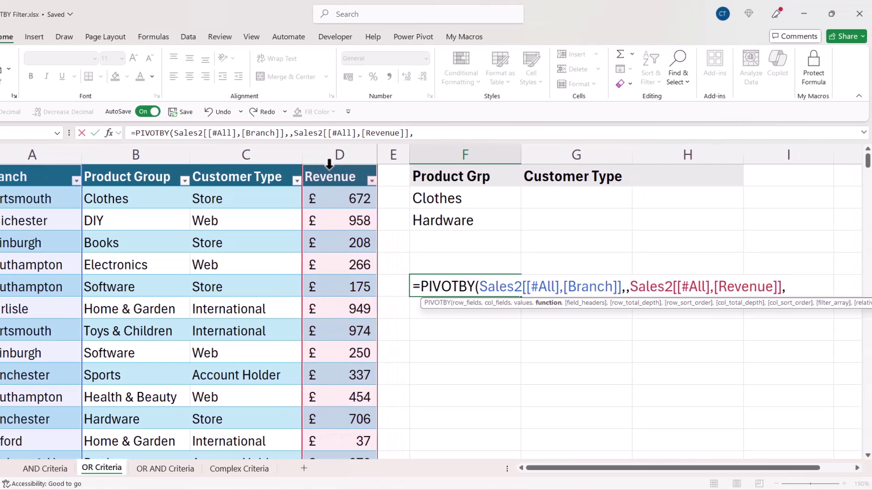
type("SUM,")
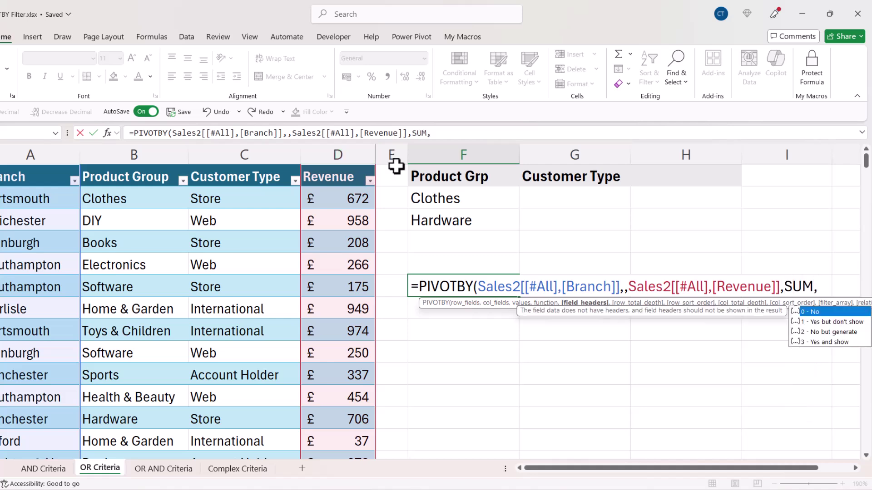
double_click(813, 342)
type(",,,")
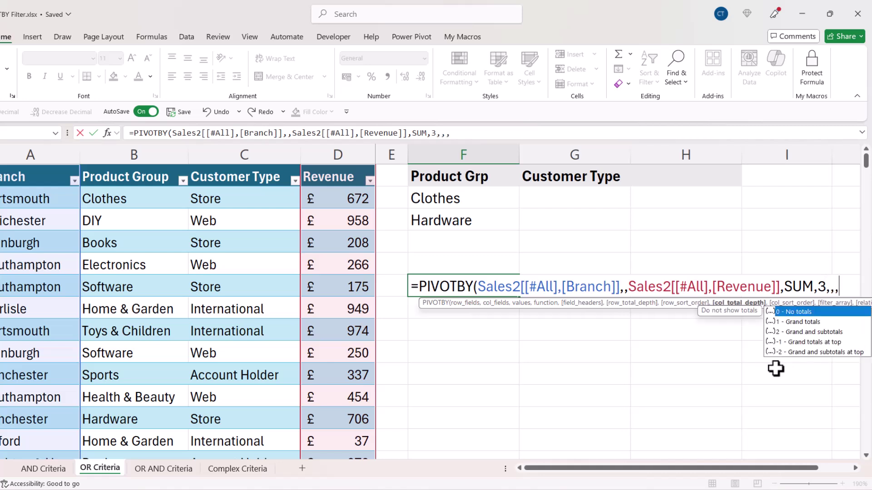
type(",,")
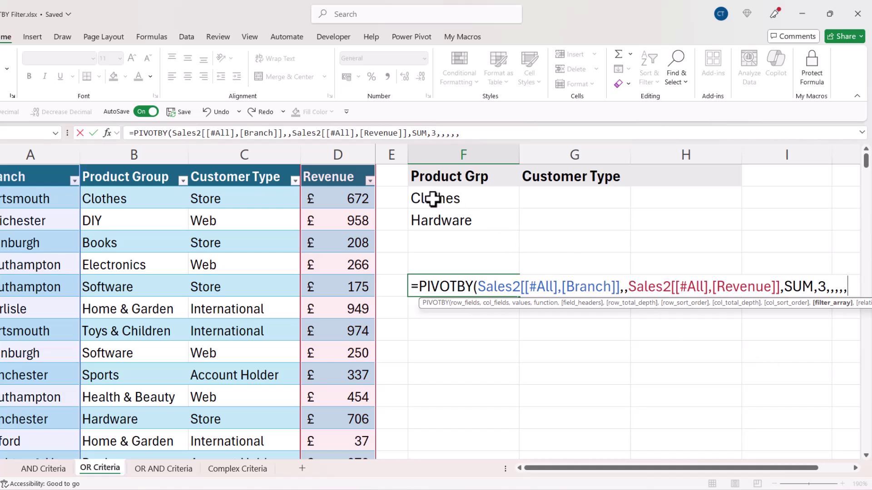
Enter the filter's first condition (Sales2[Product Group]=F2) followed by a plus sign
left_click(123, 161)
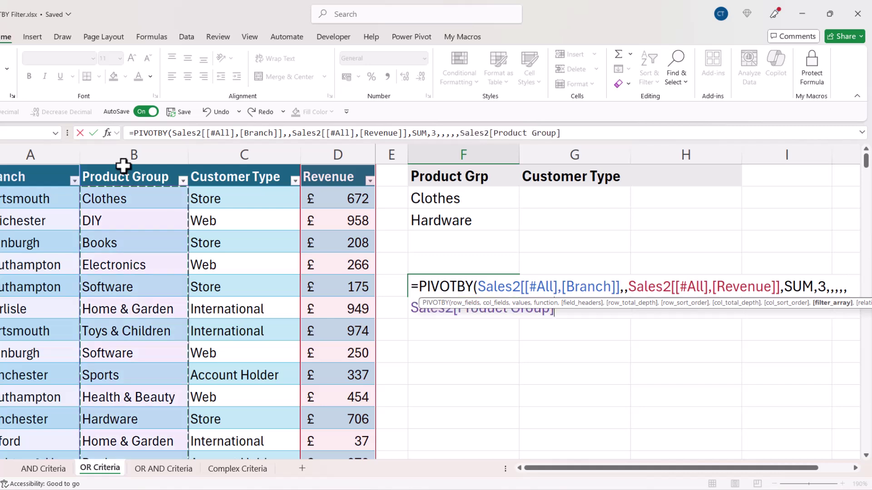
type("=")
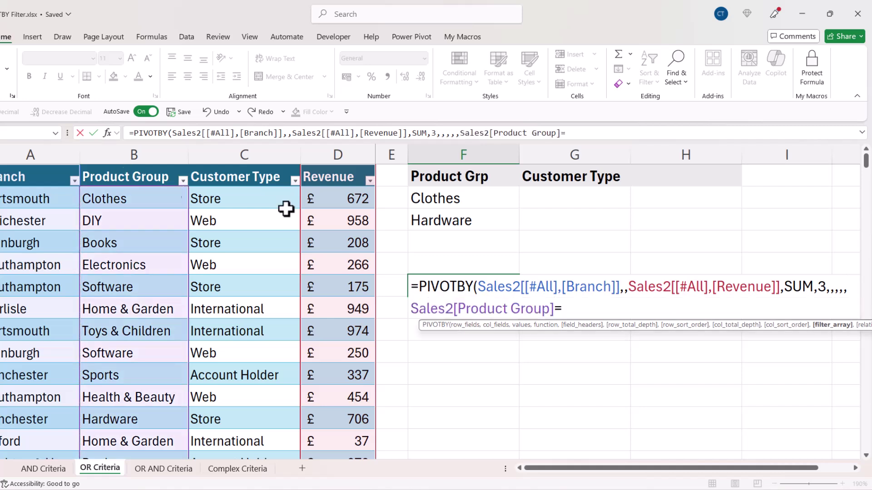
left_click(435, 198)
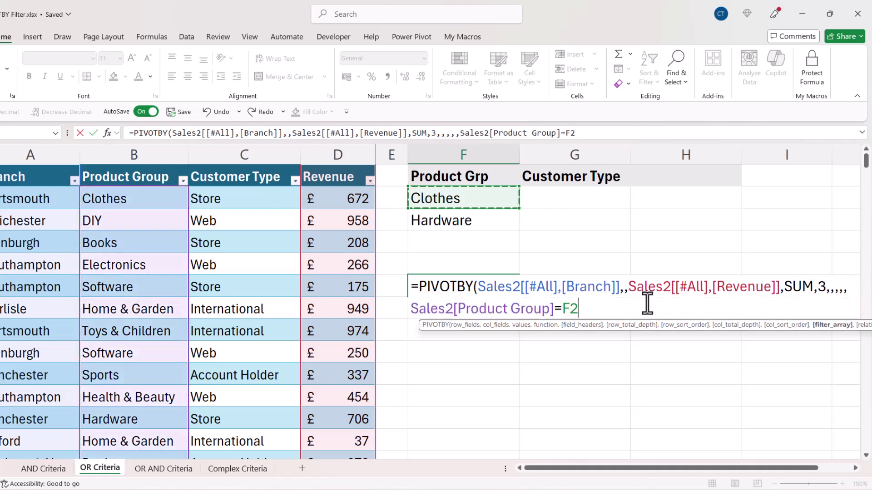
left_click(415, 308)
type("(")
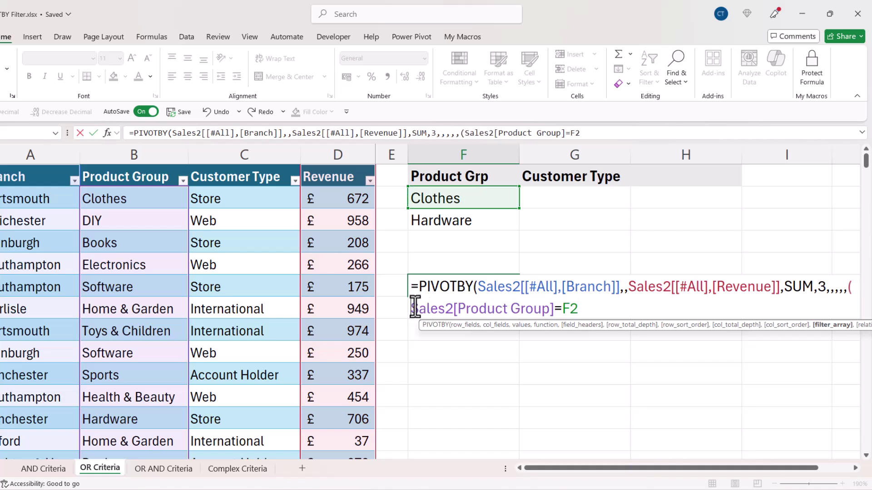
left_click(587, 309)
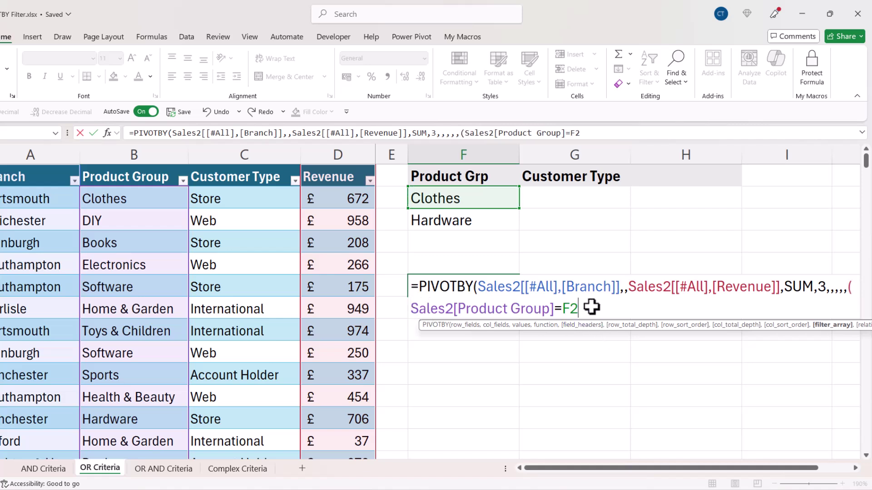
type(")+(")
Add the OR condition (Sales2[Product Group]=F3) and commit the formula
left_click(115, 168)
type("=")
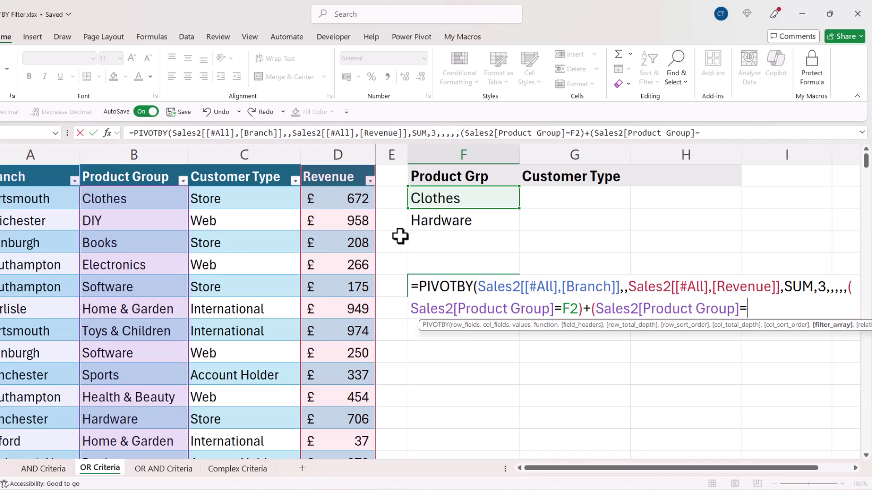
left_click(461, 221)
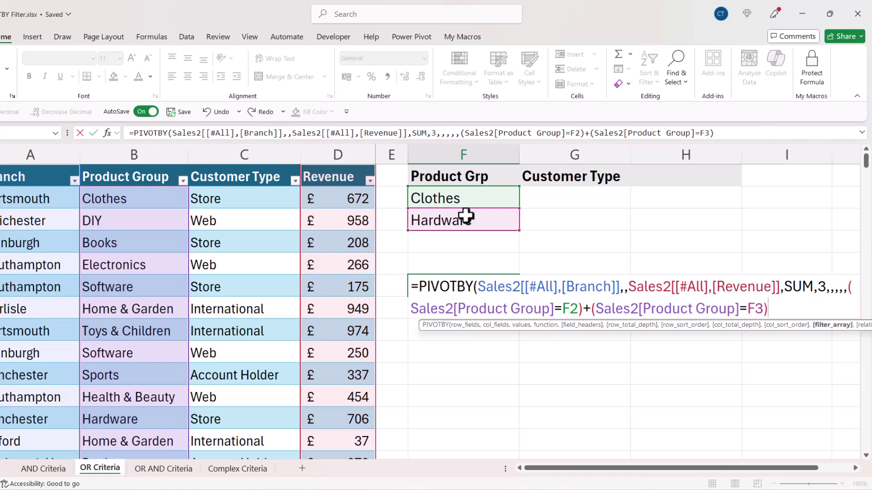
type(")")
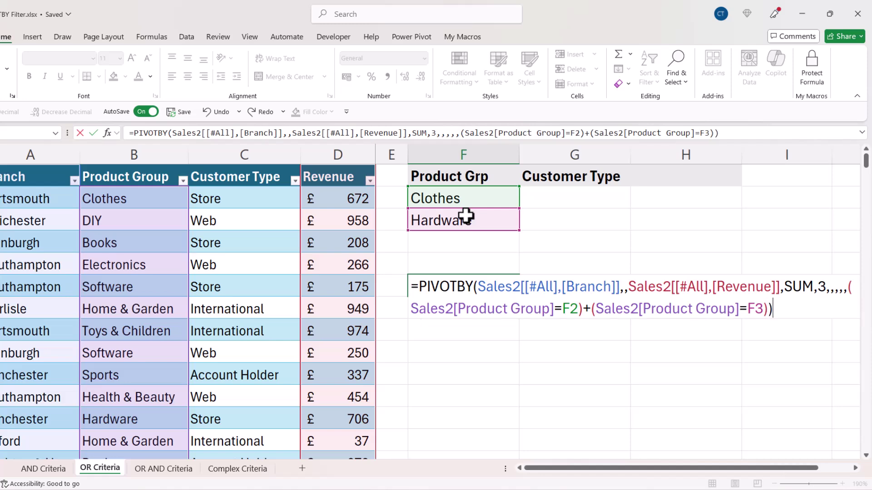
key("Return")
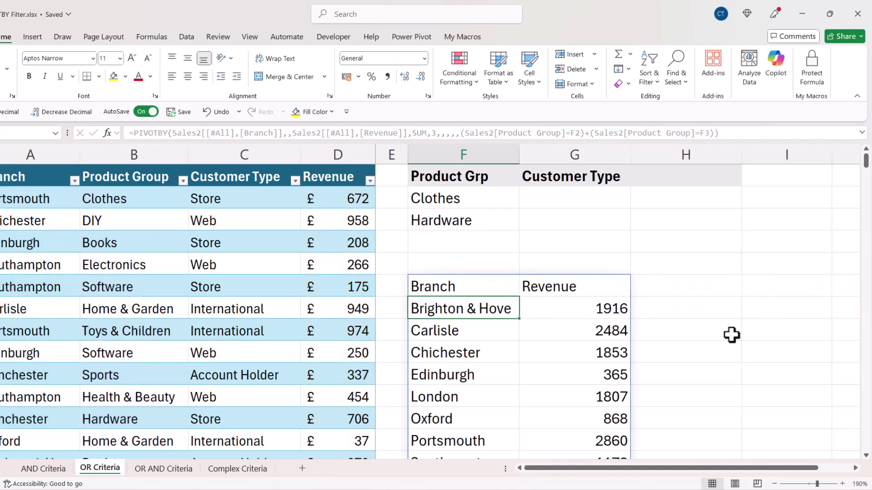
Select a cell in the Sales2 table and show the Insert ribbon
scroll(731, 335, "down", 2)
scroll(732, 335, "up", 2)
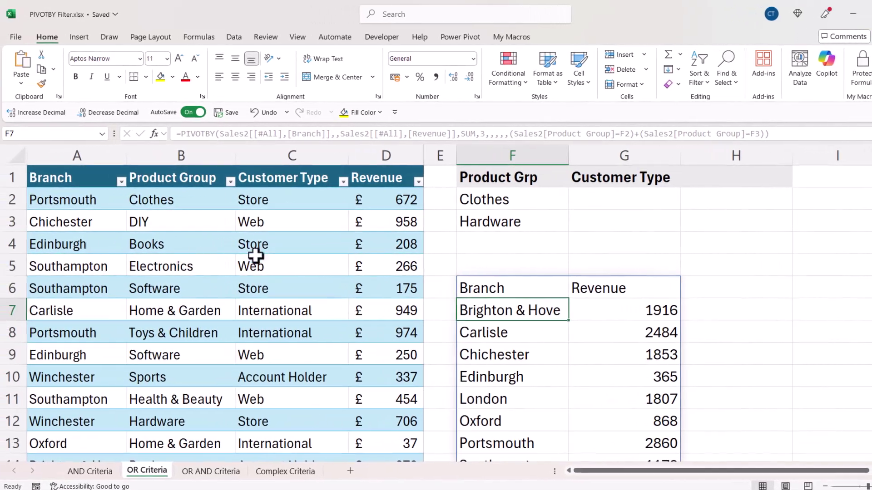
left_click(145, 240)
left_click(79, 36)
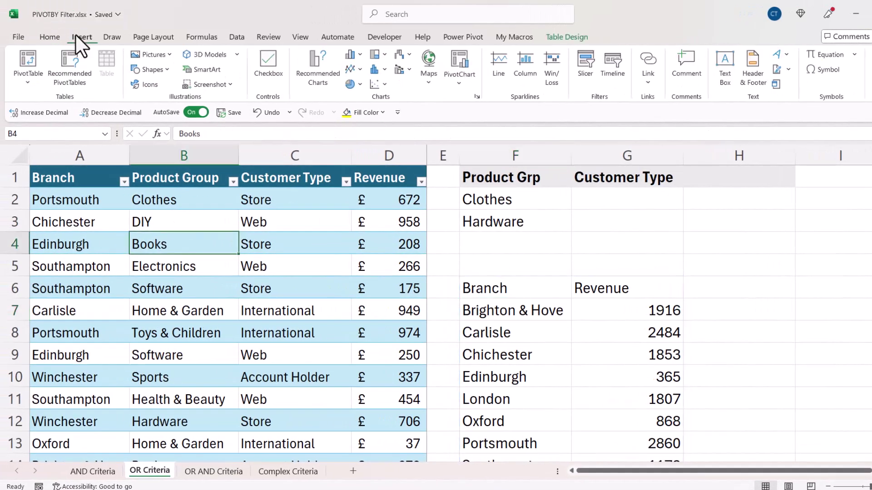
Create a PivotTable on the existing worksheet at cell I6
left_click(32, 64)
left_click(298, 312)
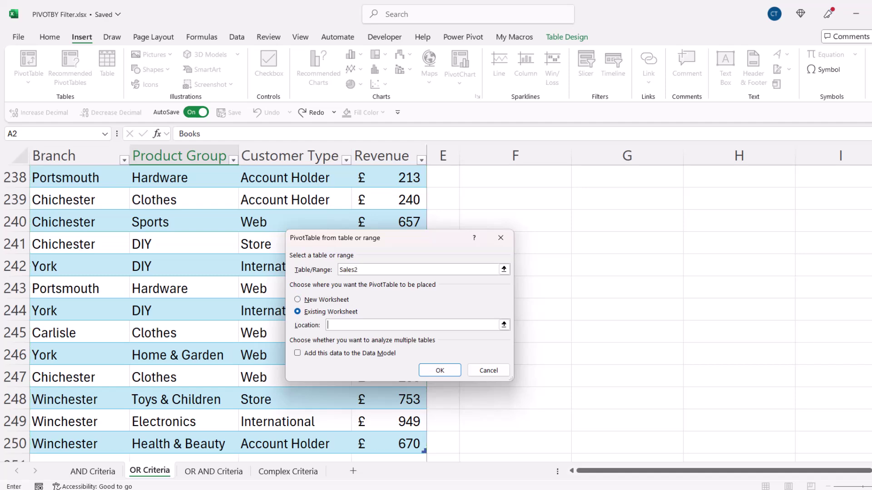
left_click(813, 296)
key("Return")
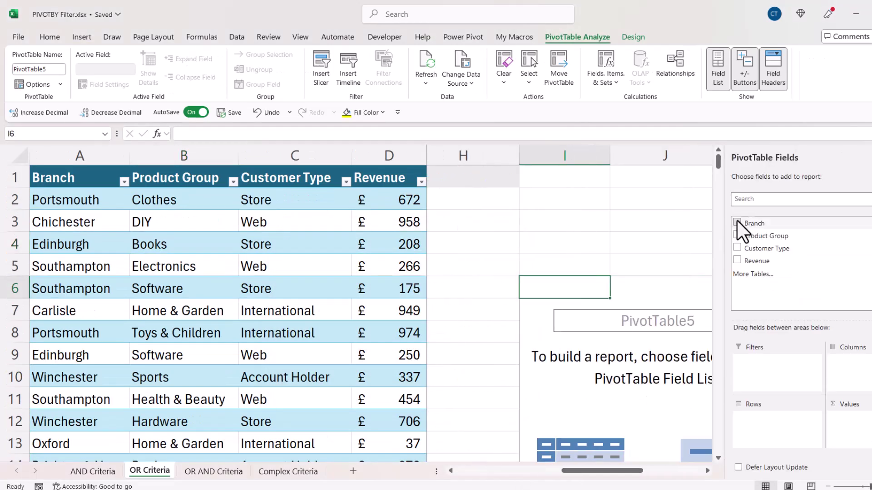
Add Branch as rows, Revenue as values, and Product Group as a filter
left_click(737, 222)
left_click(737, 260)
left_click_drag(751, 236, 773, 389)
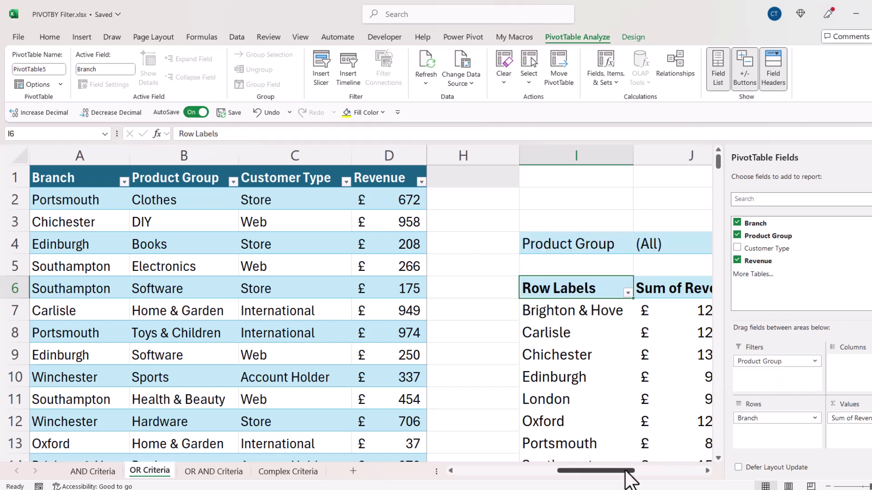
left_click_drag(634, 479, 642, 477)
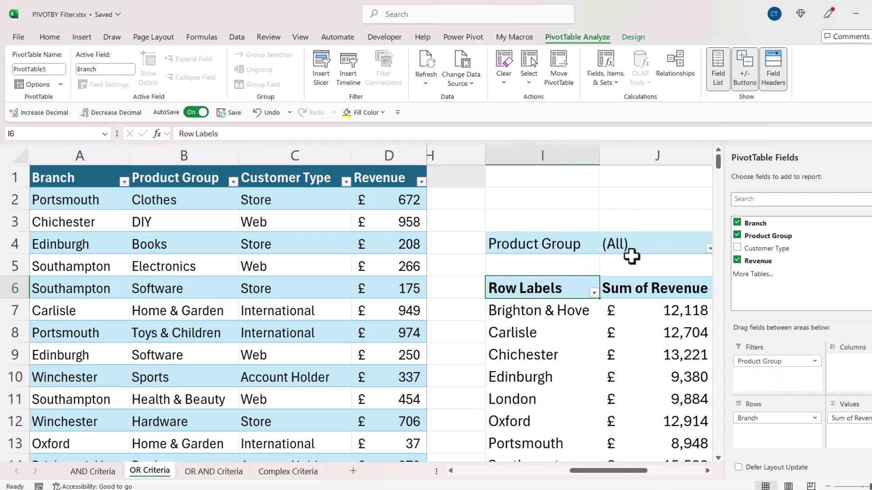
scroll(642, 382, "right", 1)
Filter Product Group to multiple items: Clothes and Hardware
left_click(680, 249)
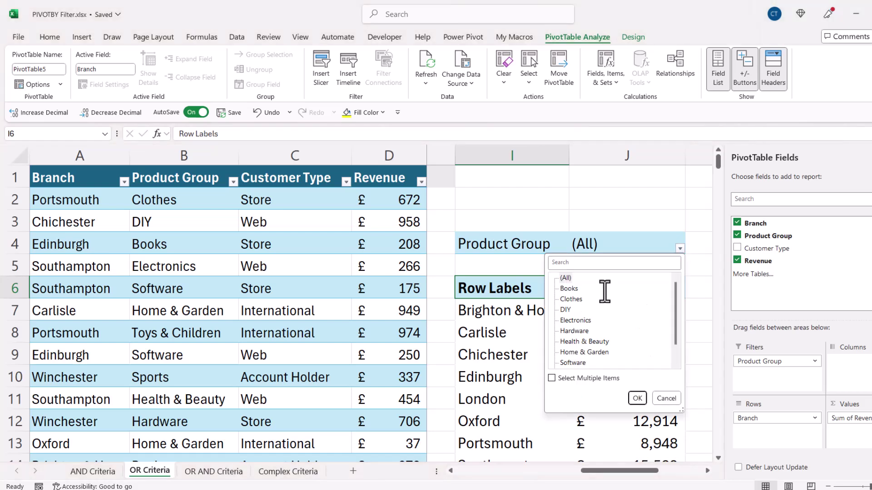
left_click(552, 379)
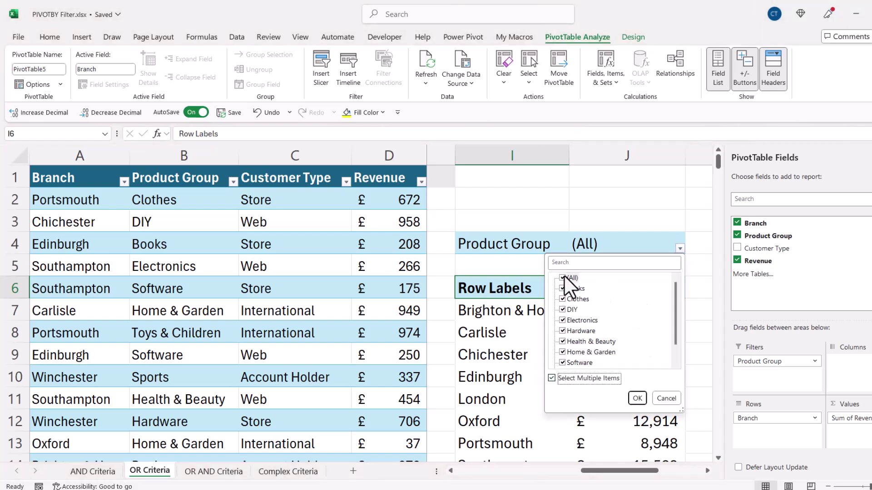
left_click(563, 277)
left_click(562, 299)
left_click(564, 330)
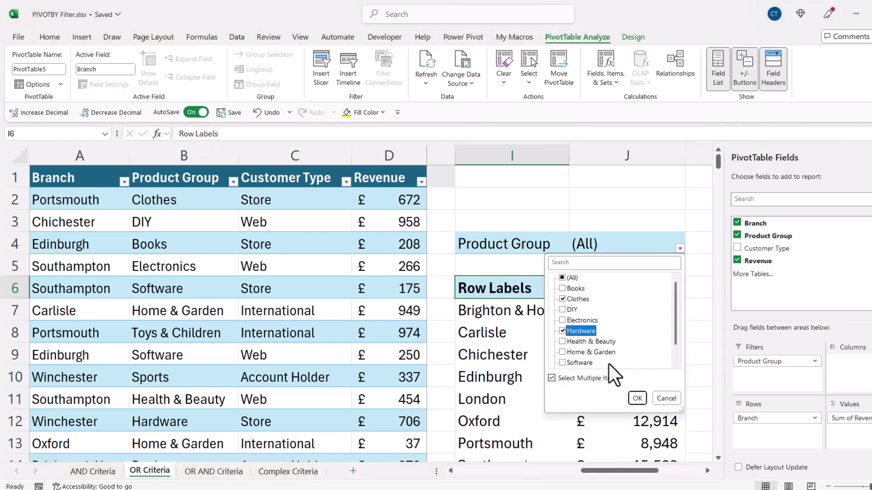
left_click(636, 399)
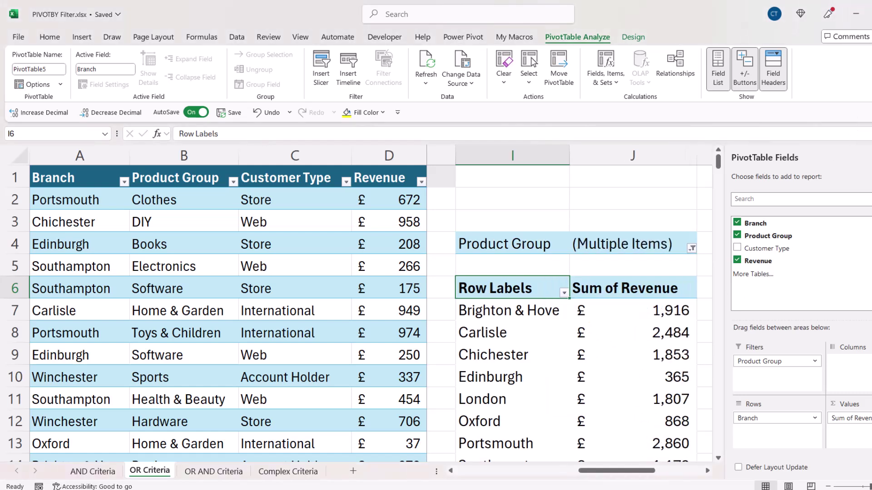
Zoom out to compare the PivotTable with the PIVOTBY totals
left_click_drag(729, 476, 668, 481)
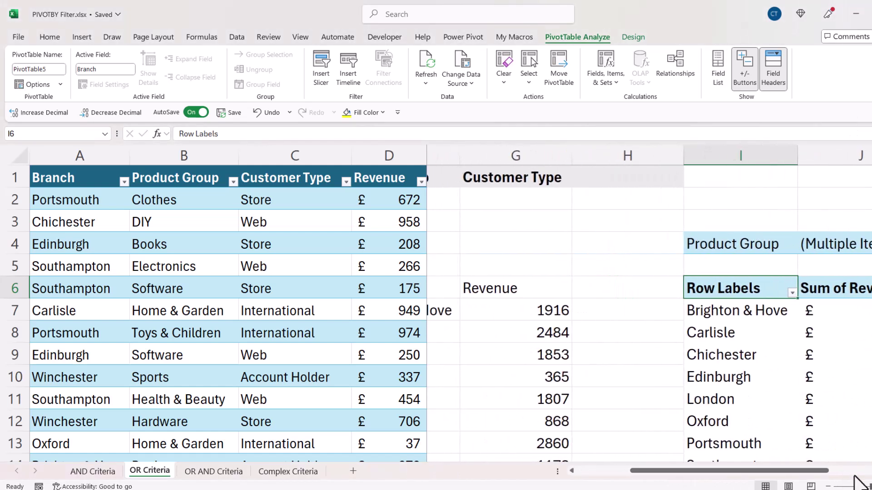
left_click(827, 488)
left_click_drag(745, 477, 716, 477)
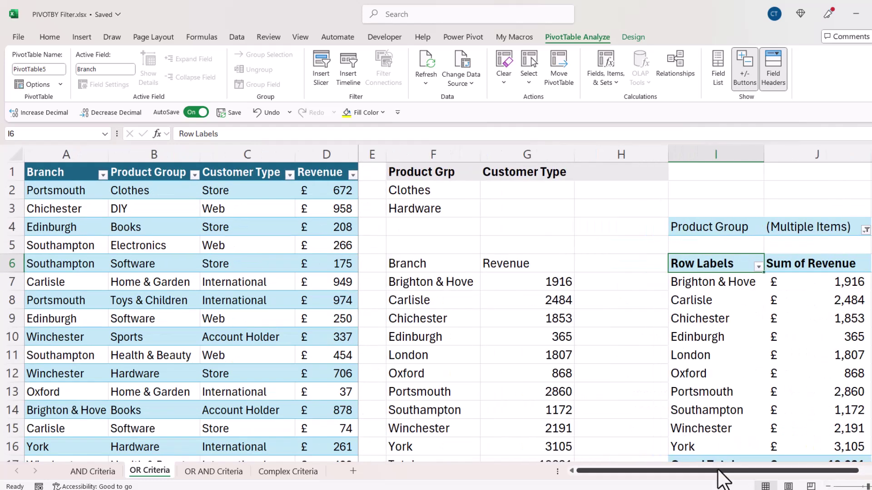
scroll(629, 468, "down", 1)
On the OR AND Criteria sheet, start PIVOTBY in F5 with Sales3 Branch, including header
key("ctrl+Page_Down")
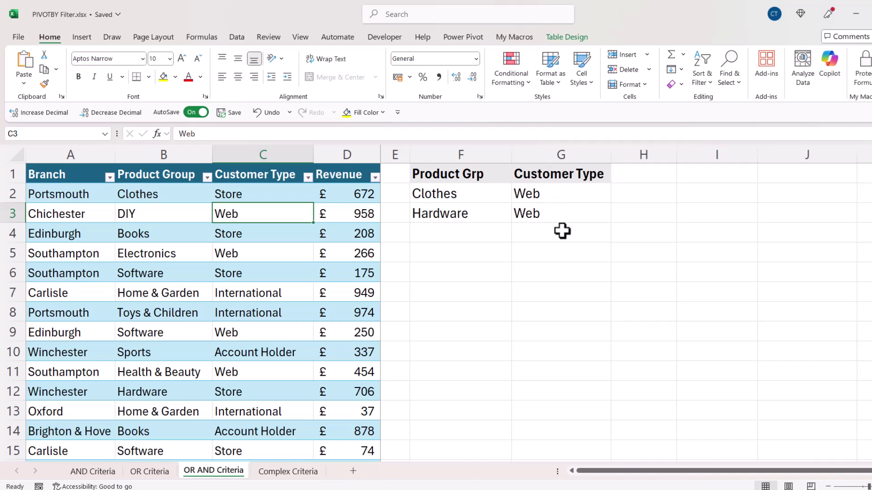
left_click(479, 256)
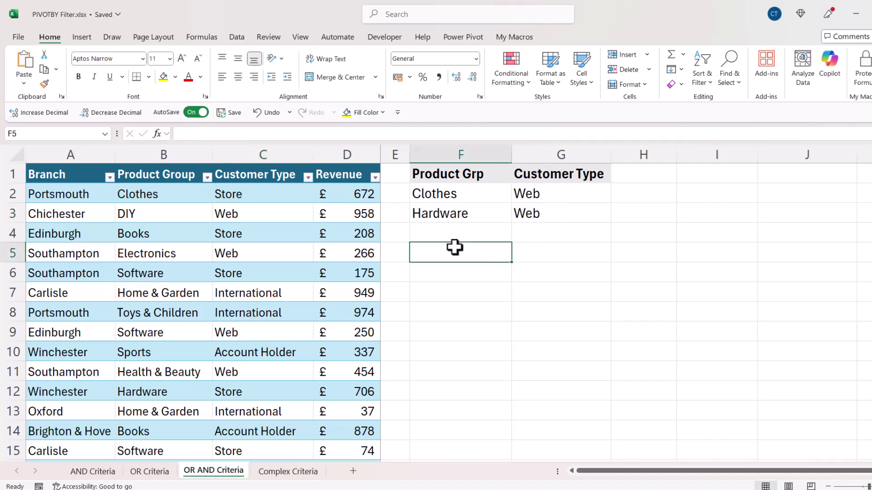
type("=pivo")
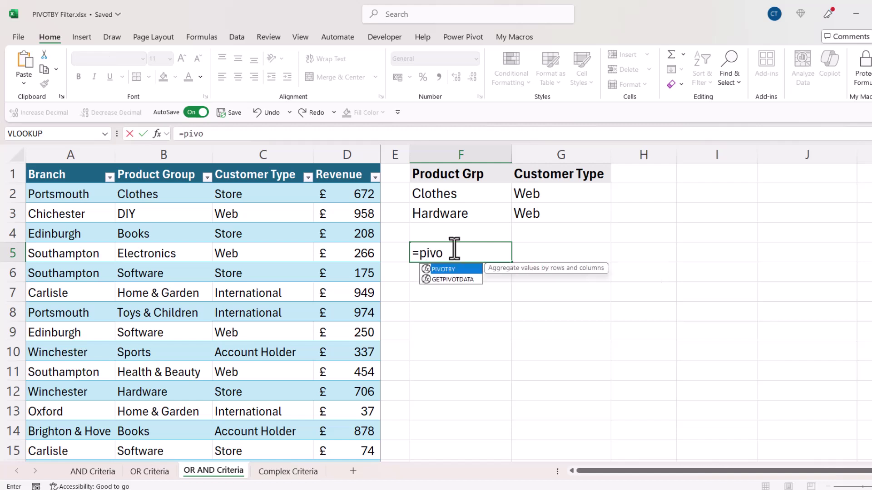
double_click(458, 279)
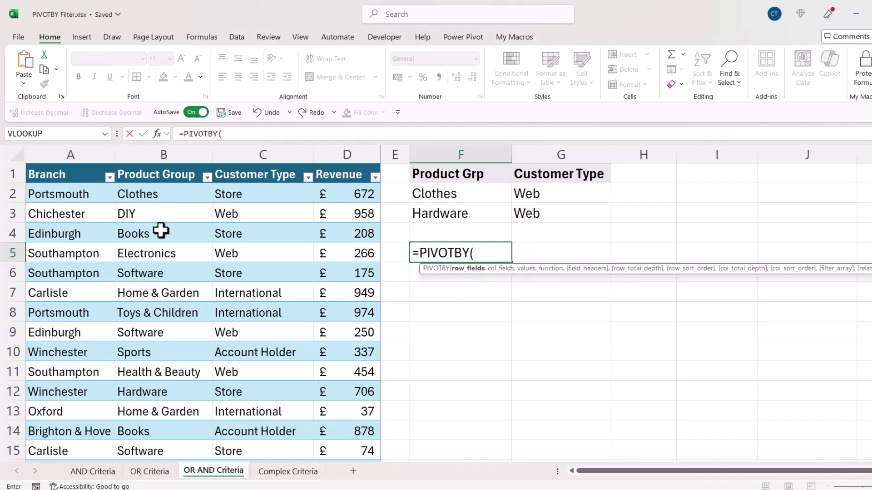
left_click(80, 169)
left_click(81, 168)
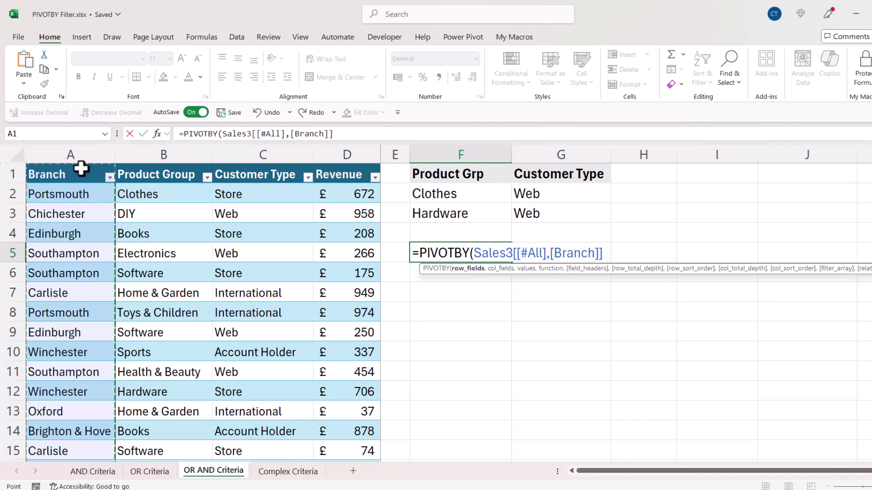
type(",,")
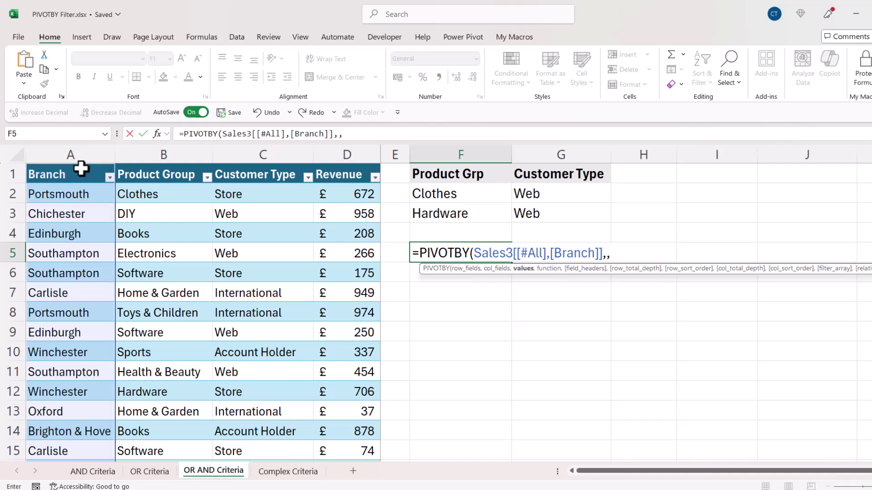
Add Sales3 Revenue with header as values, SUM, and field headers 3
left_click(350, 169)
left_click(349, 168)
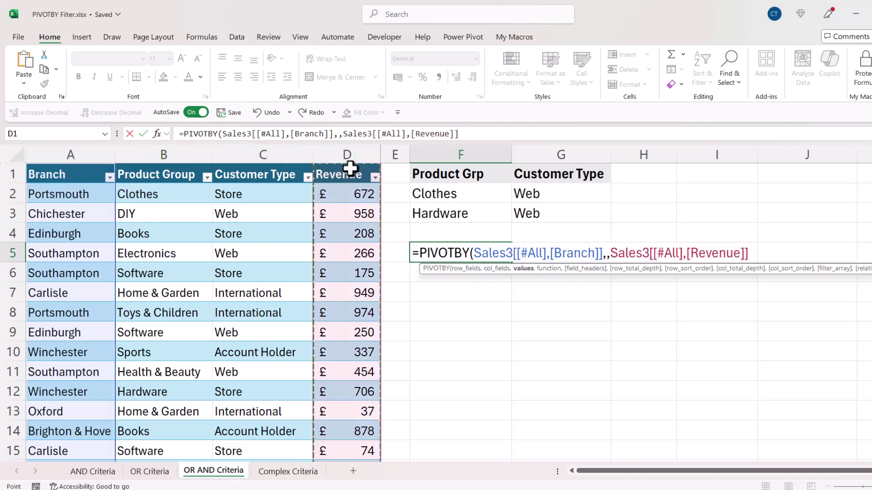
type(",")
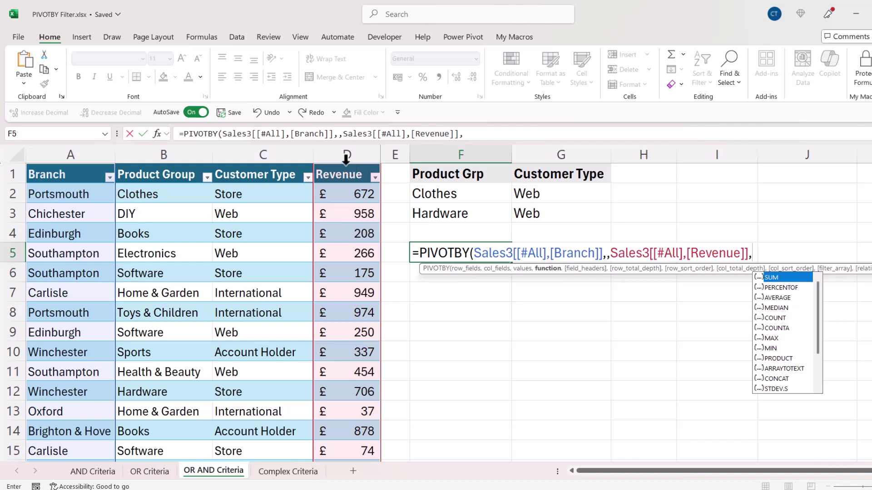
type("SUM,")
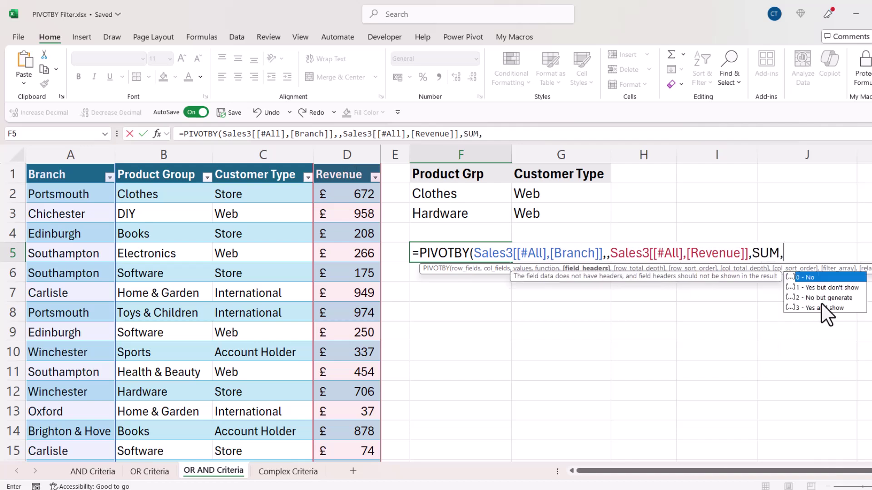
double_click(811, 307)
type(",")
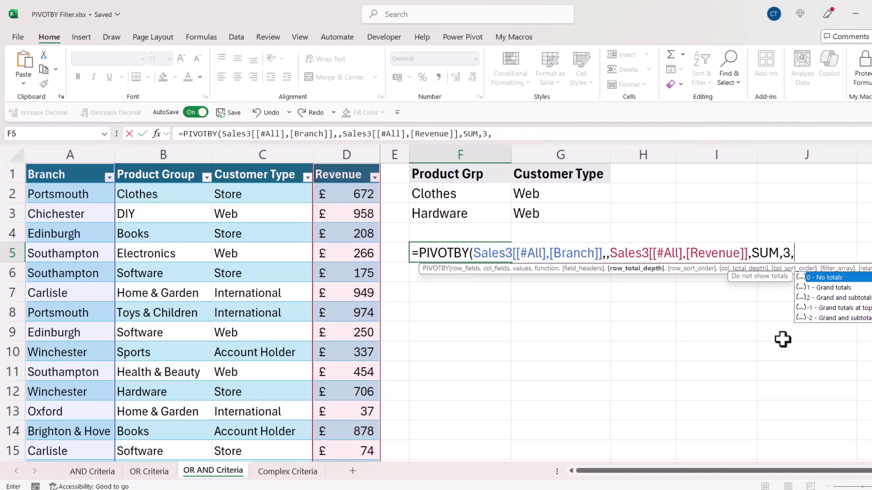
type(",,")
Begin the filter with (Product Group=F2) plus an OR term
key("Escape")
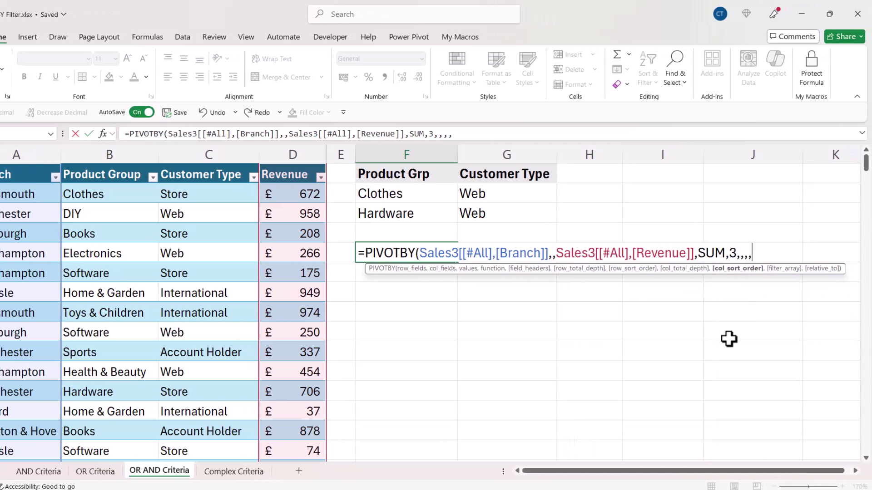
type(",")
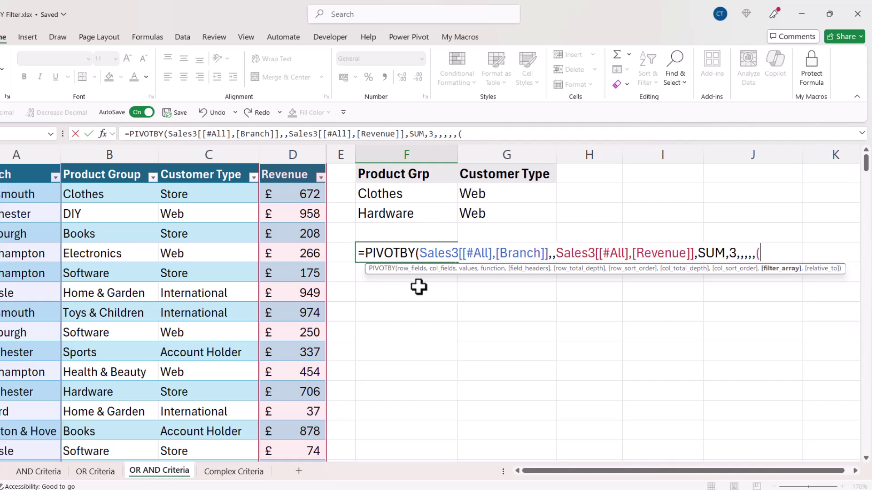
type("(")
left_click(90, 162)
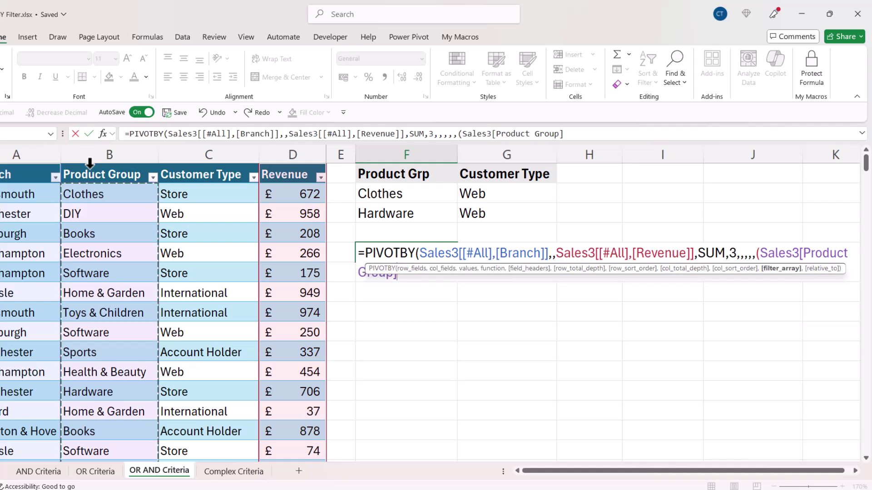
type("=")
left_click(427, 191)
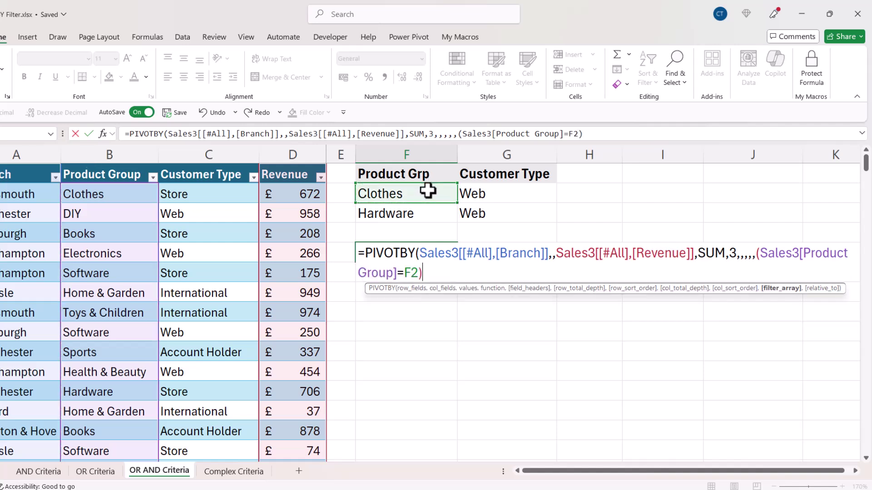
type(")+")
Add (Product Group=F3) and group both Product Group tests in outer brackets
left_click(117, 167)
type("=")
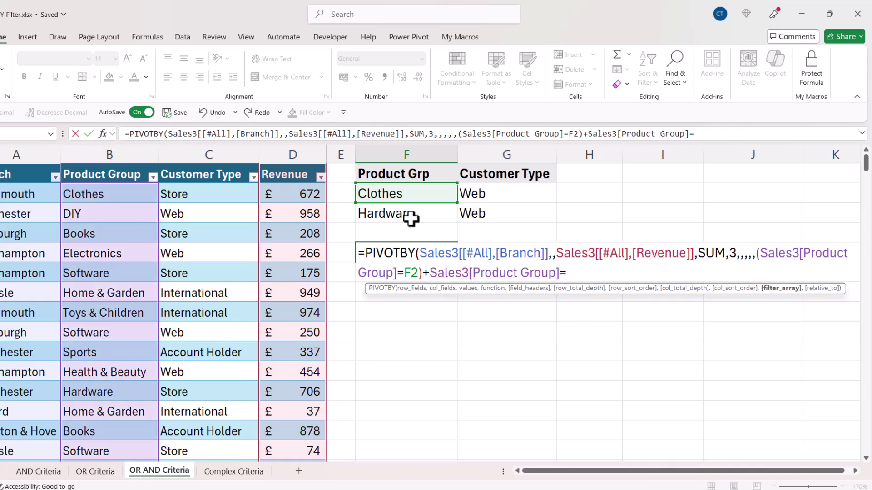
left_click(410, 215)
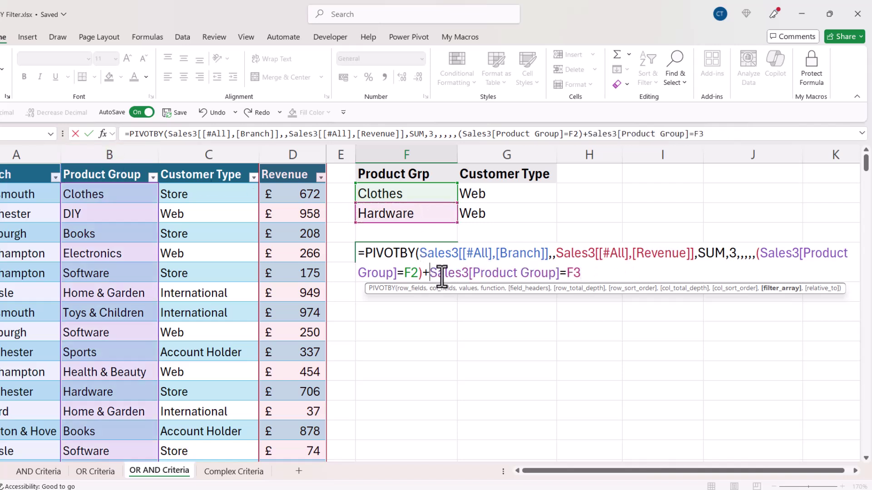
left_click(428, 268)
type("(")
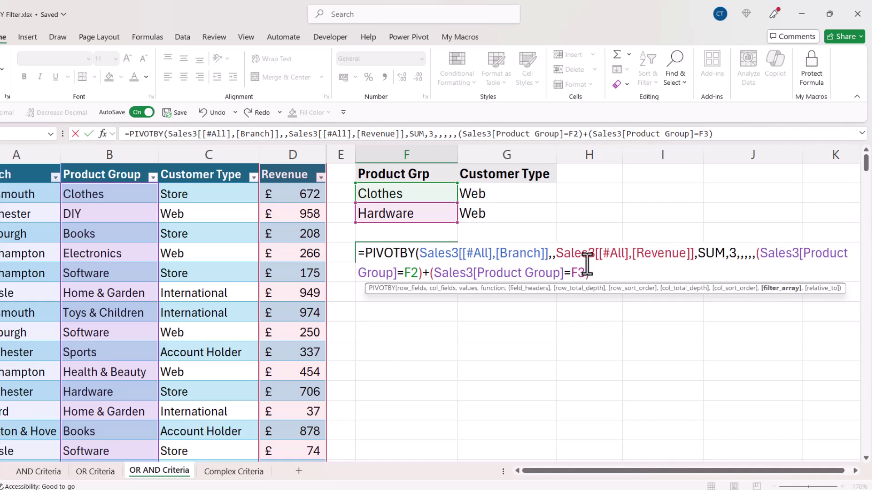
left_click(760, 263)
type("(")
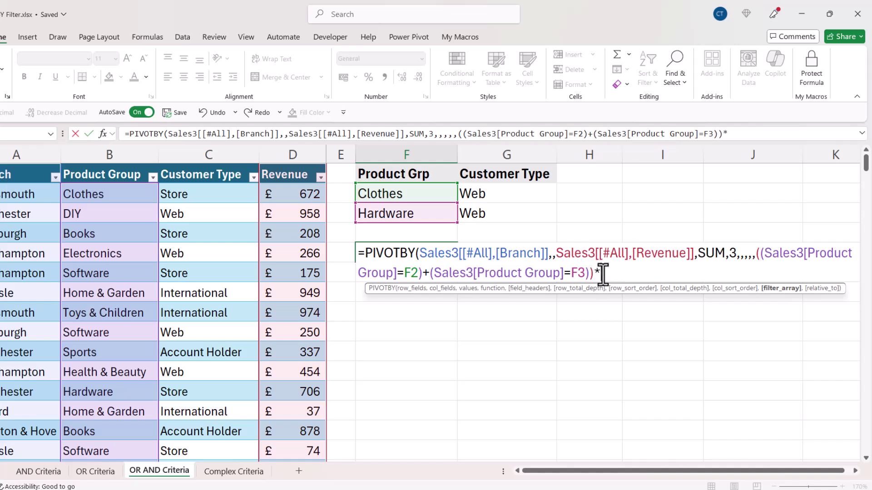
Multiply the grouped tests by (Customer Type=G2) and close the brackets
left_click(211, 161)
type("=")
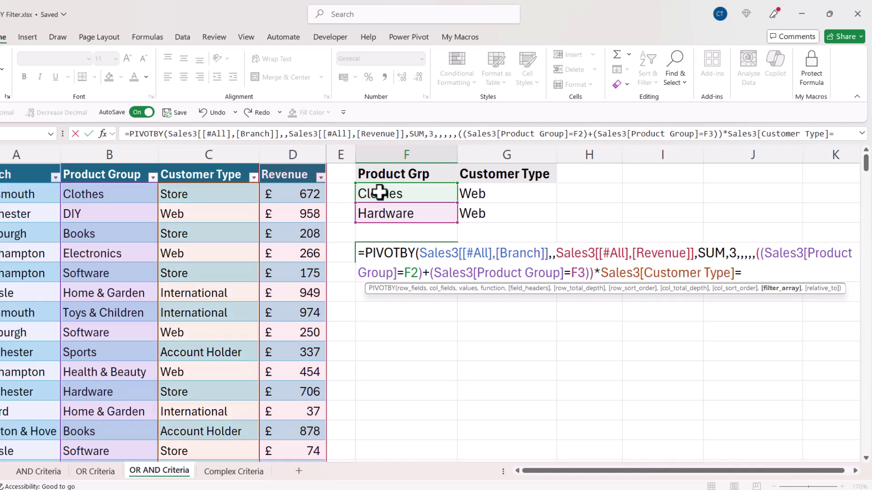
left_click(492, 193)
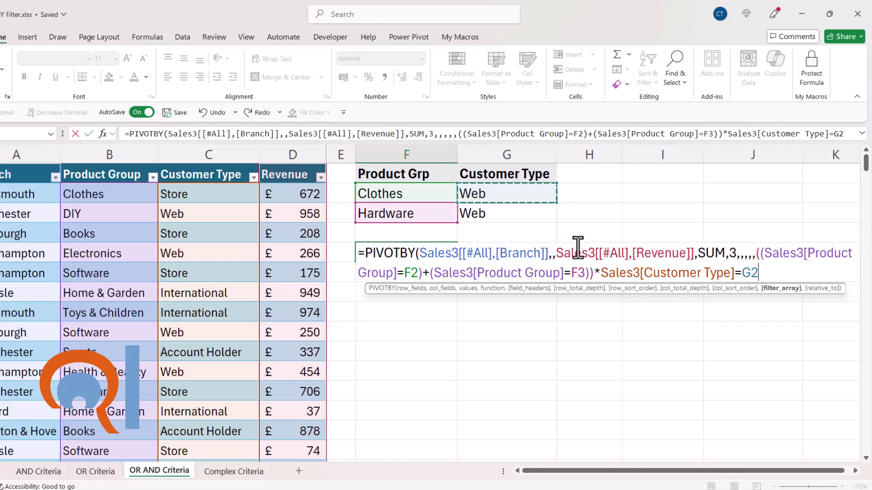
left_click(596, 272)
type("*(")
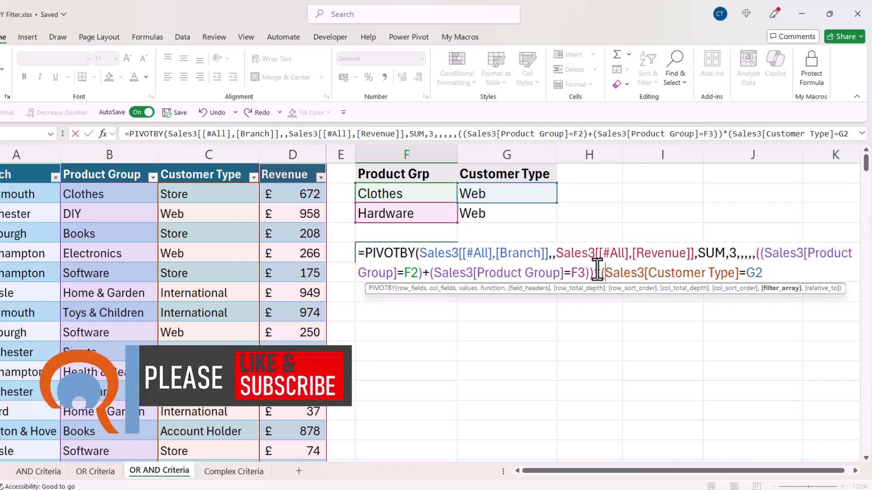
type("))")
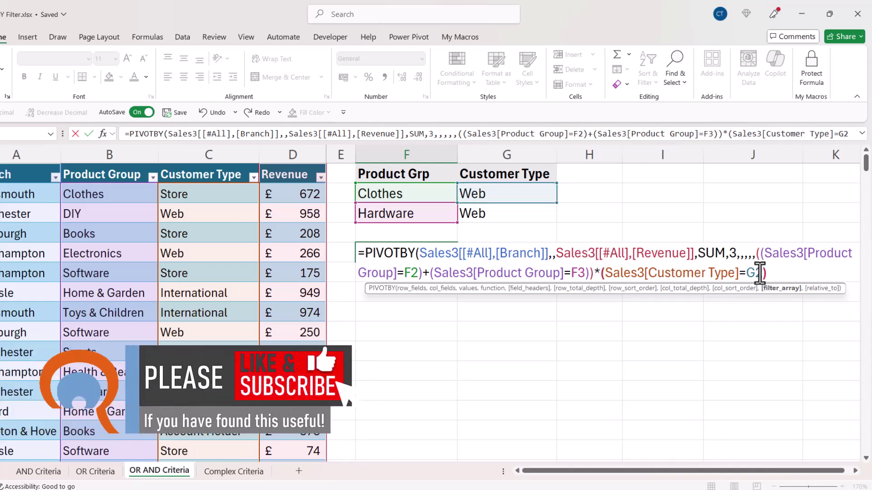
Commit the formula, then create a PivotTable from the Sales table at cell I5 on this sheet
key("Return")
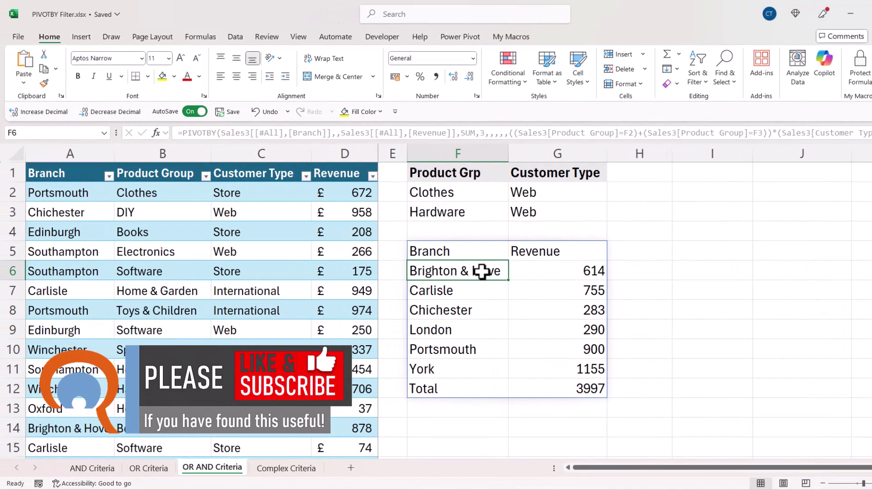
left_click(253, 230)
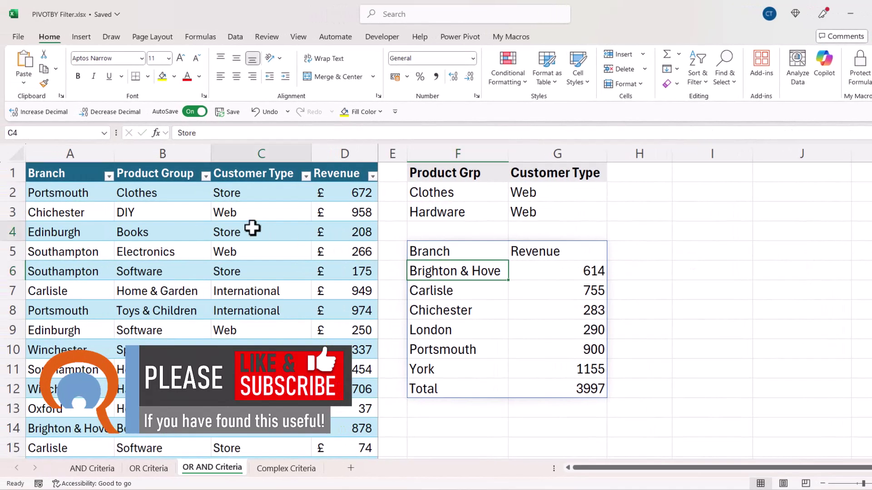
left_click(82, 37)
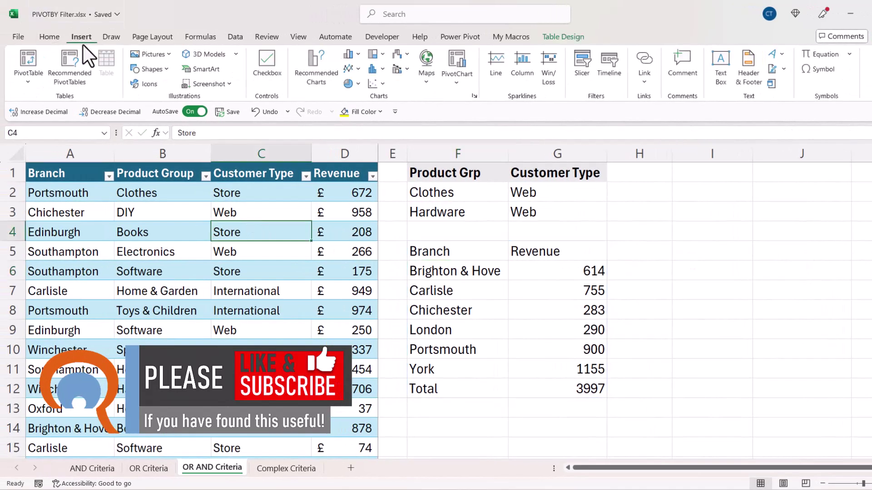
left_click(34, 57)
left_click(296, 309)
scroll(244, 262, "up", 20)
left_click(710, 250)
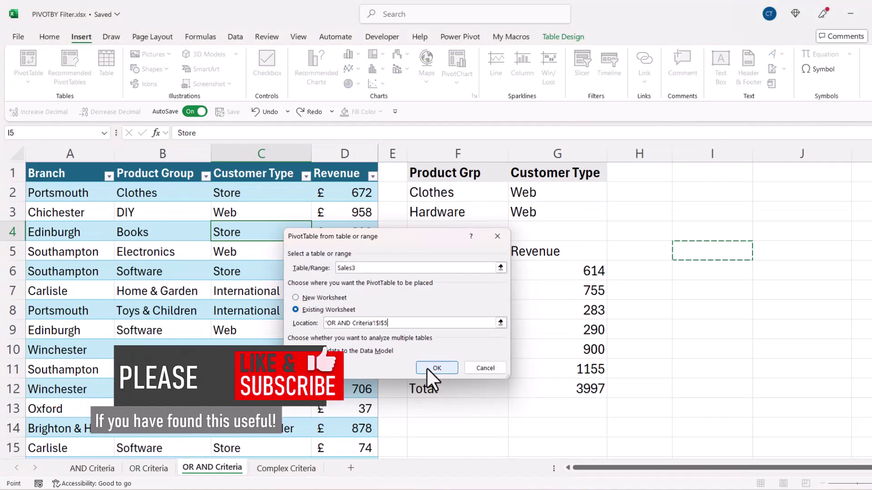
left_click(437, 368)
Put Branch in rows, sum Revenue, and make Product Group and Customer Type report filters
left_click_drag(591, 456, 658, 467)
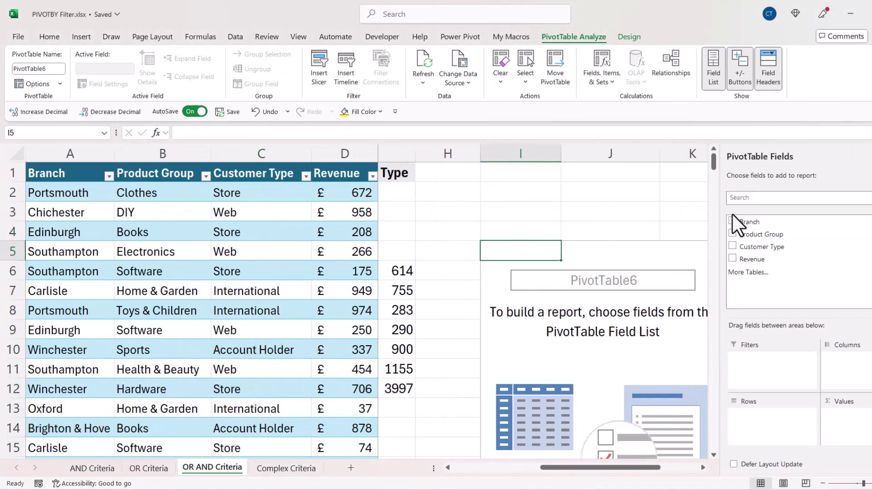
left_click(732, 221)
left_click(732, 258)
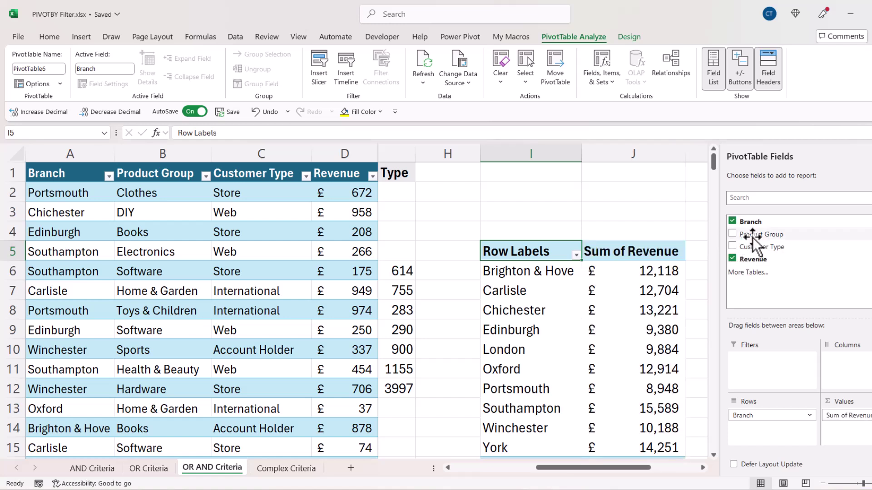
left_click_drag(745, 234, 772, 366)
left_click_drag(756, 248, 762, 379)
left_click_drag(640, 475, 656, 473)
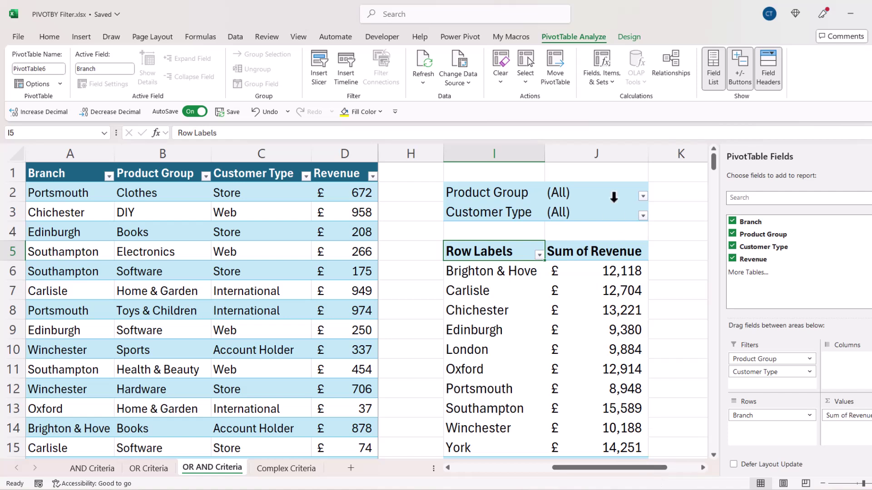
Filter the PivotTable to Clothes and Hardware product groups and Web customers
left_click(642, 196)
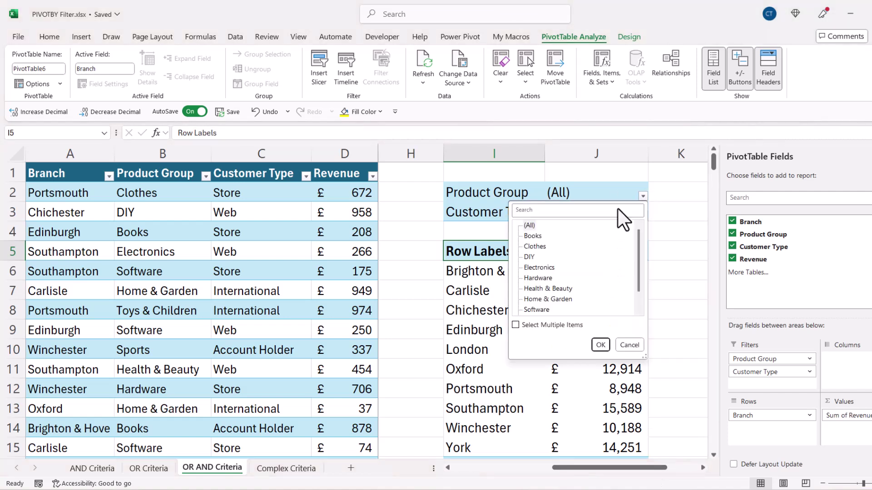
left_click(515, 325)
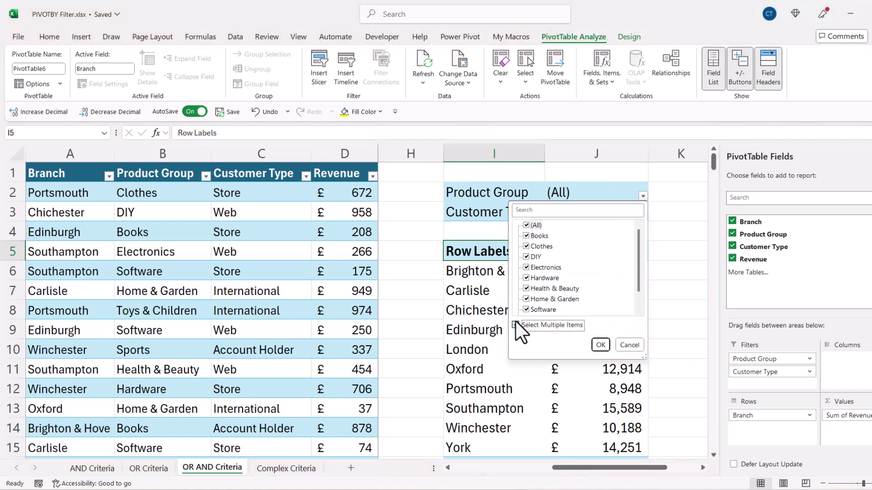
left_click(527, 247)
left_click(526, 277)
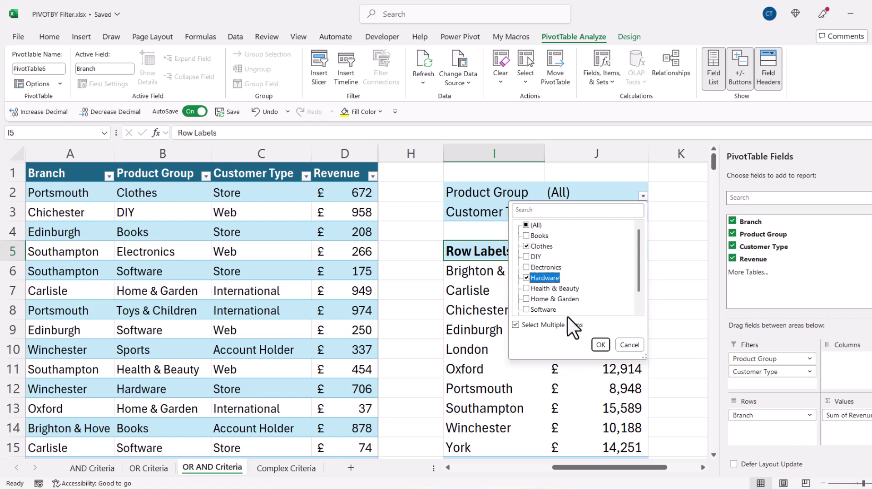
left_click(598, 344)
left_click(653, 214)
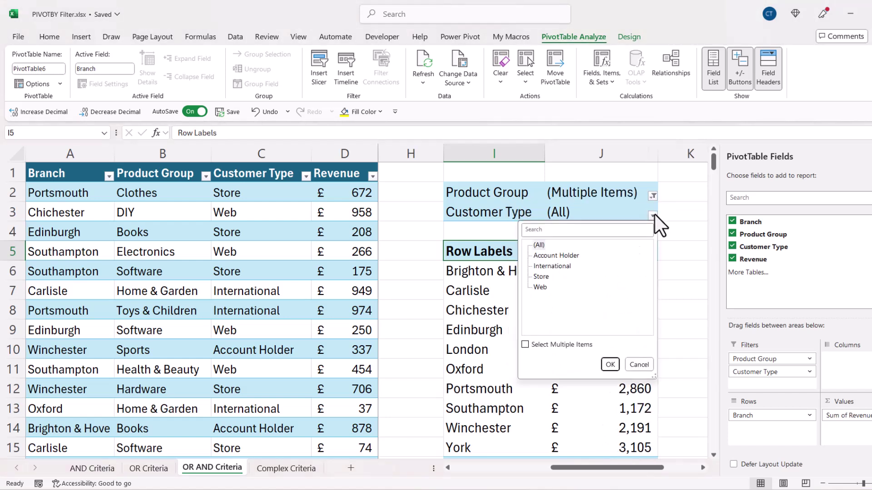
left_click(541, 288)
left_click(610, 365)
Close the PivotTable field list and go to the Complex Criteria sheet
scroll(649, 473, "left", 3)
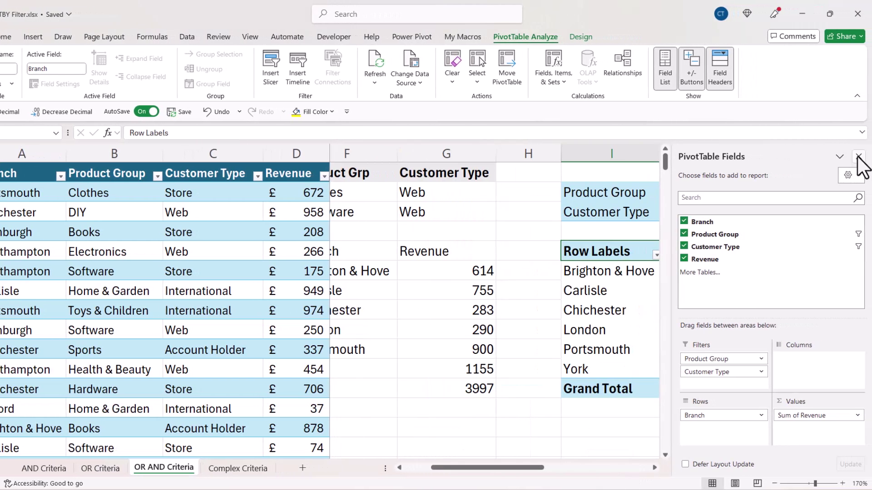
left_click(862, 157)
left_click_drag(652, 464, 626, 466)
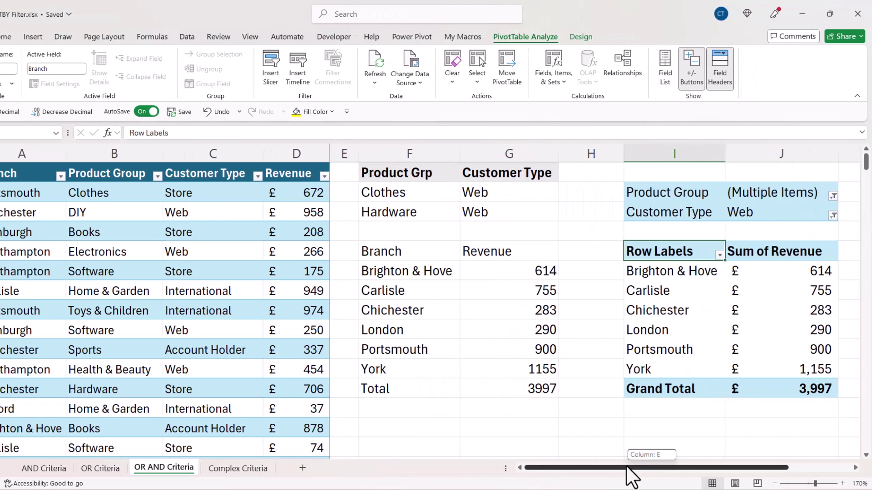
left_click(238, 469)
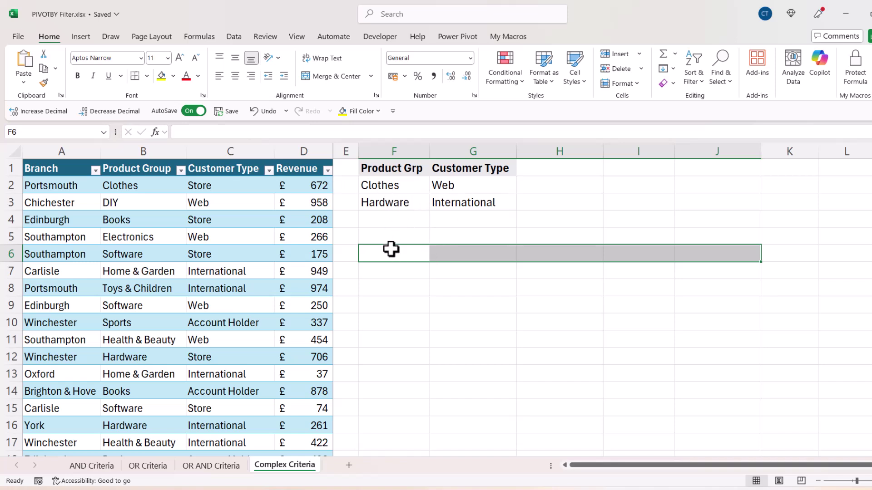
In F5 start a PIVOTBY summing Sales4 Revenue by Branch, headers included, with header option 3
key("Up")
type("=pivo")
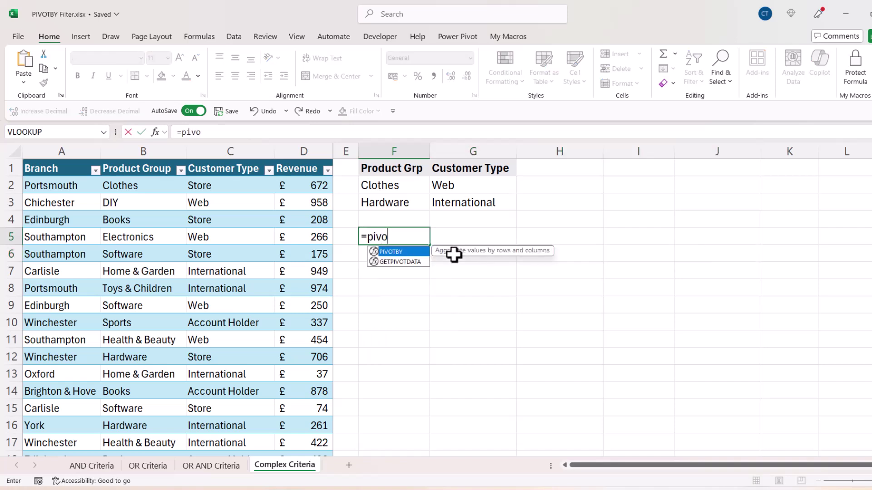
double_click(397, 251)
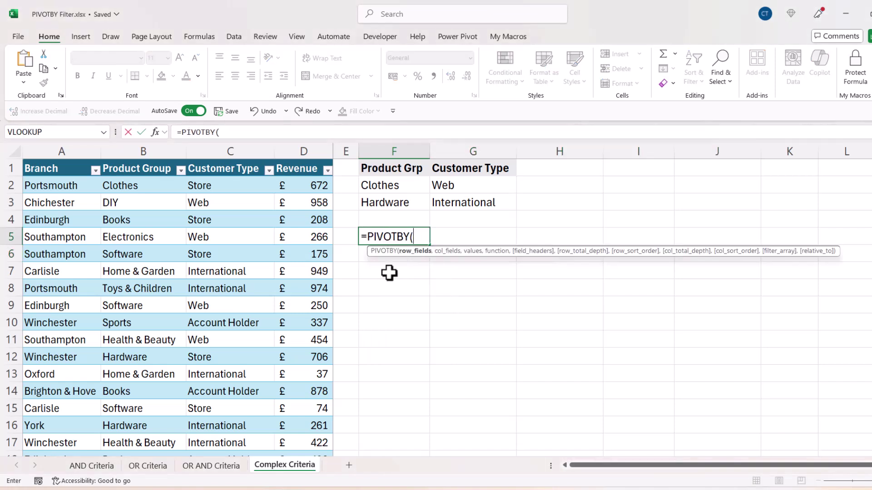
left_click(69, 157)
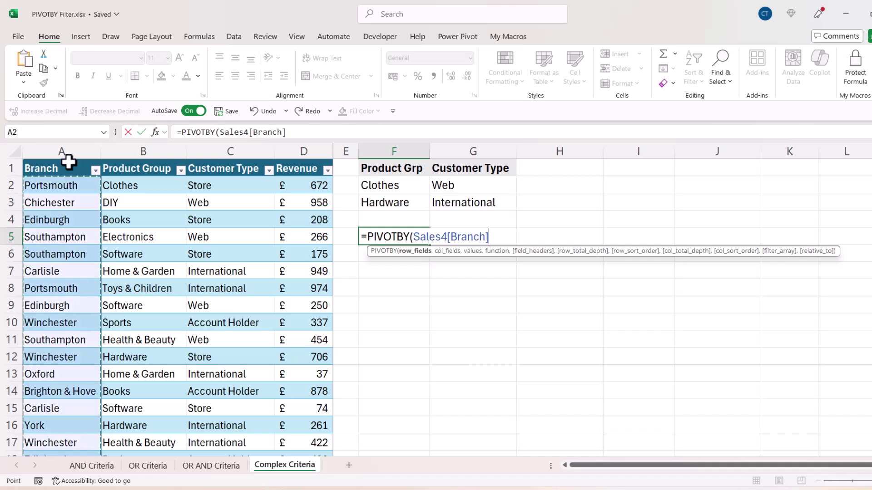
left_click(69, 157)
type(",[")
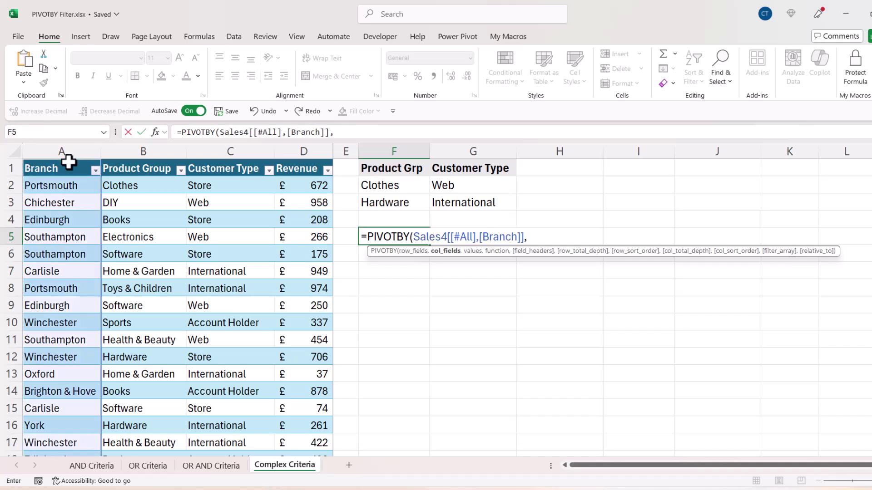
type(",")
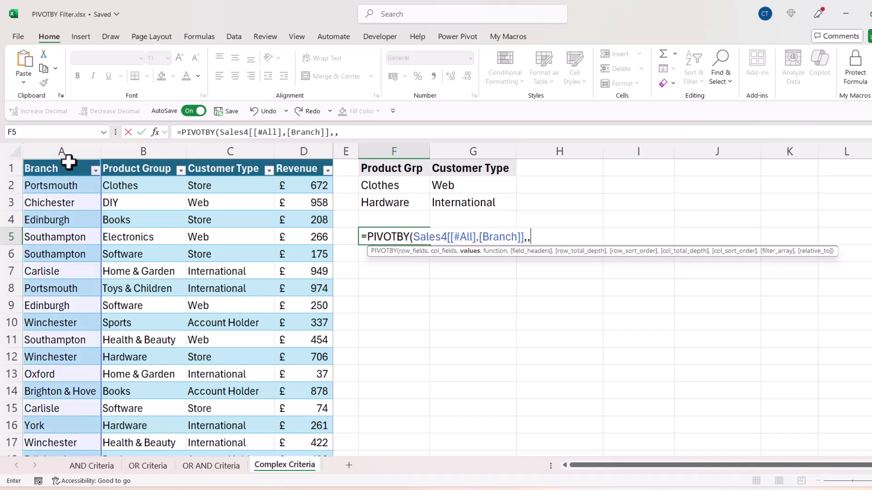
left_click(301, 158)
left_click(300, 160)
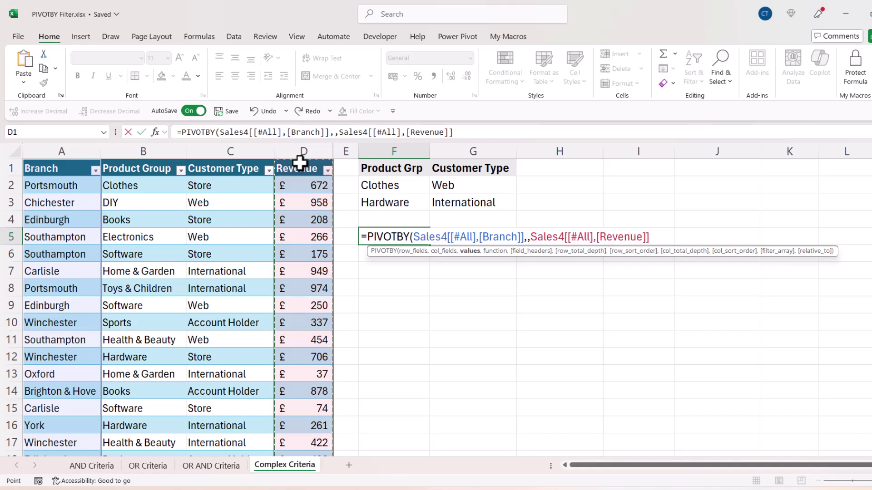
type(",SUM,")
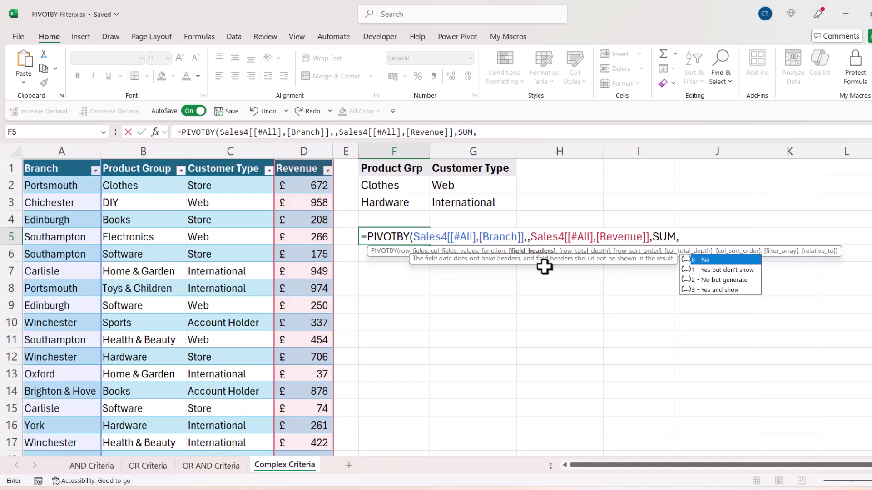
double_click(710, 288)
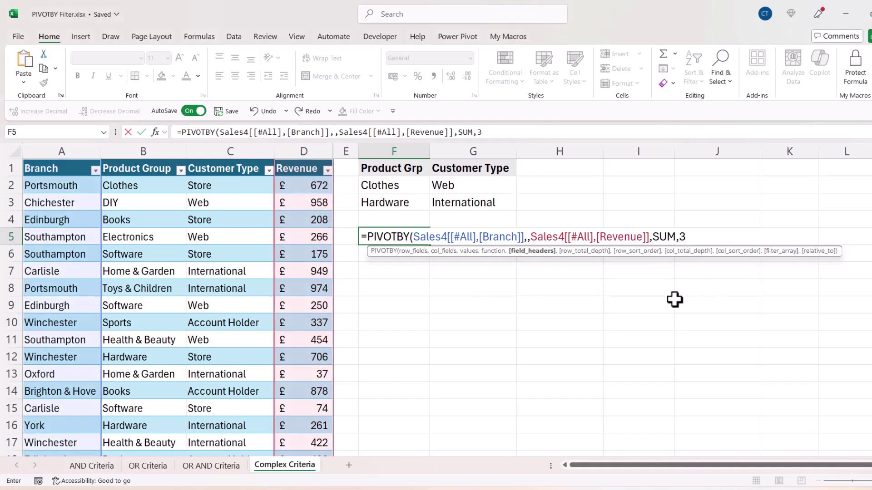
type(",,,")
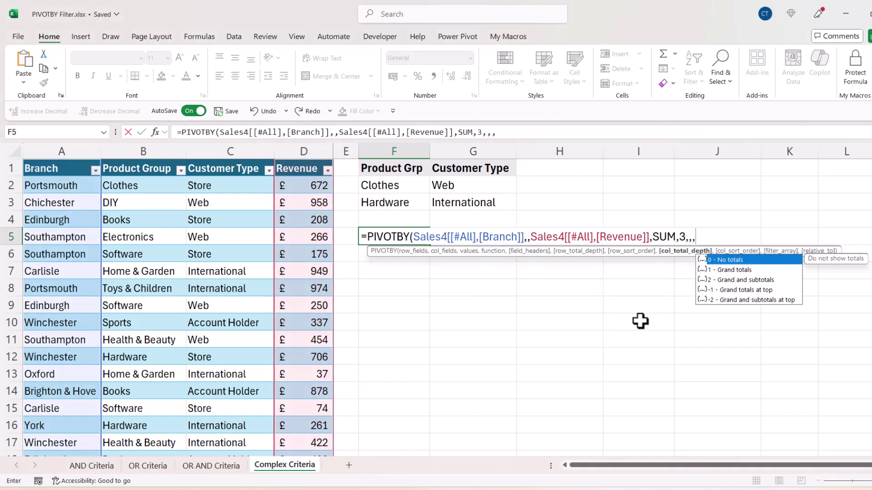
type(",,")
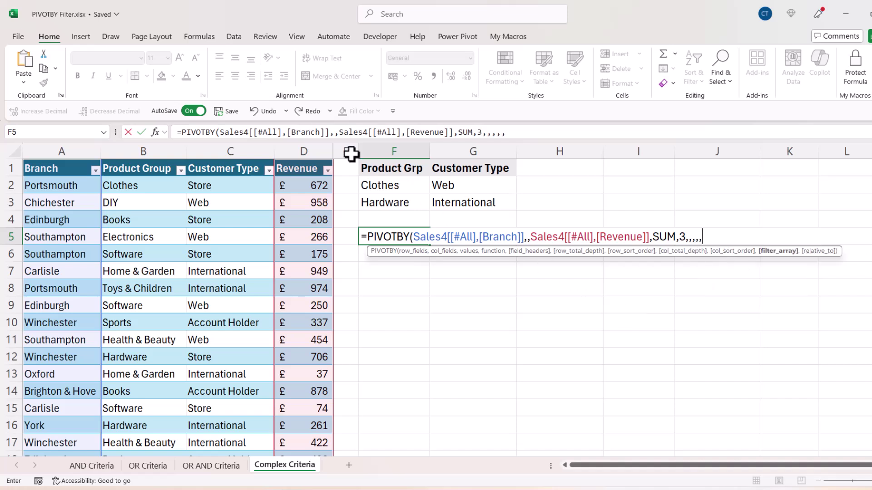
Add the filter Sales4[Product Group]=F2 * Sales4[Customer Type]=G2 to the formula
left_click(122, 155)
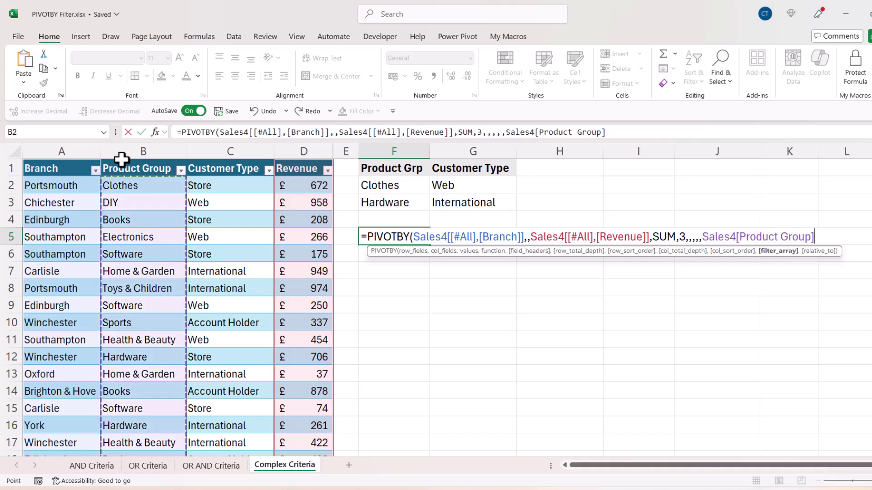
type("=")
left_click(404, 182)
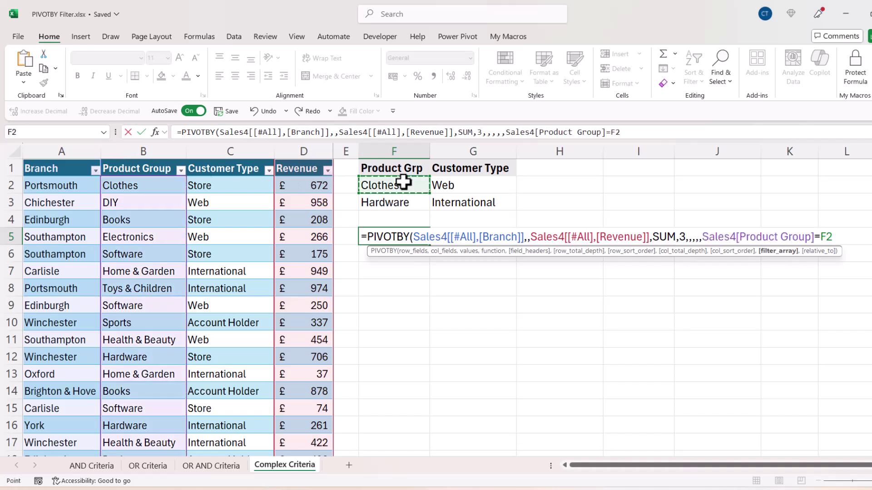
type("*")
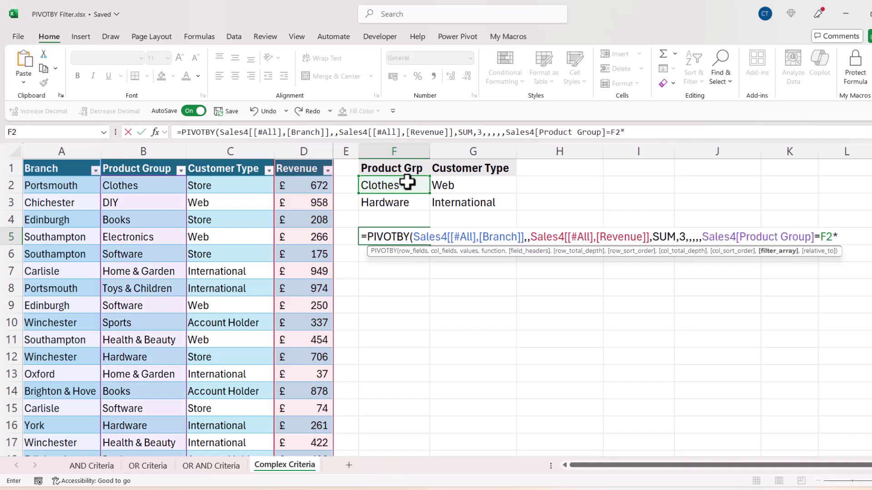
left_click(223, 158)
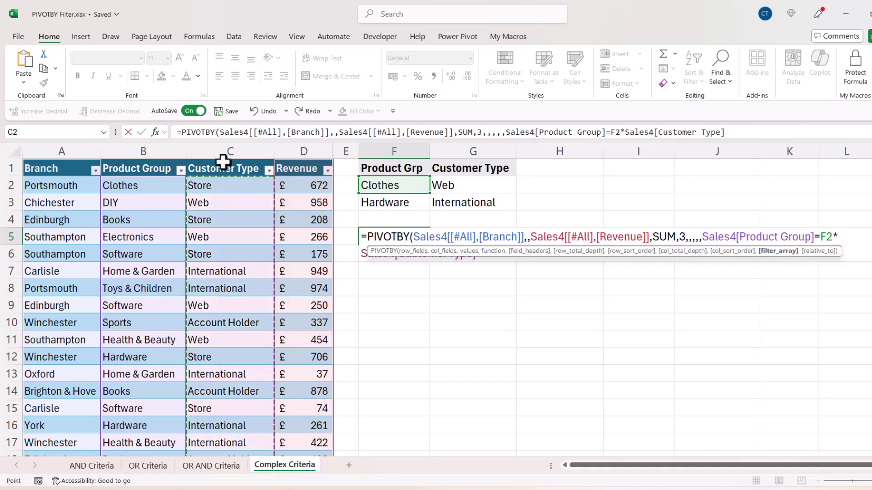
type("=")
left_click(452, 186)
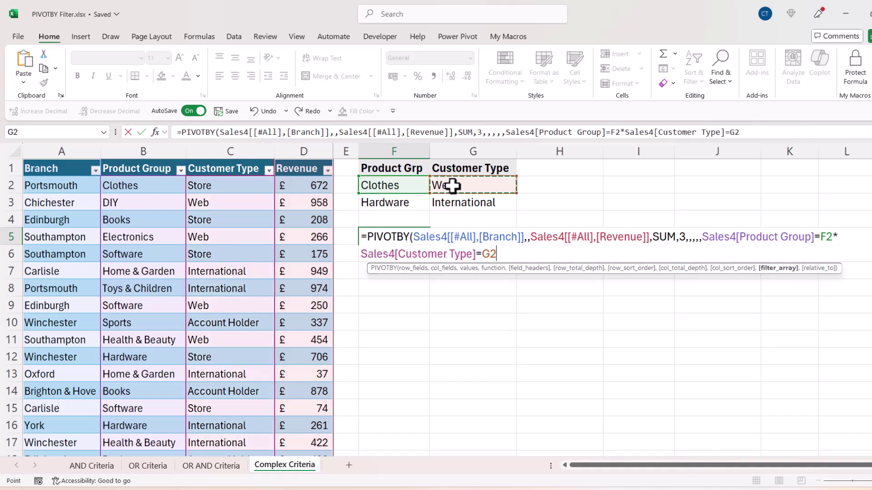
left_click(706, 241)
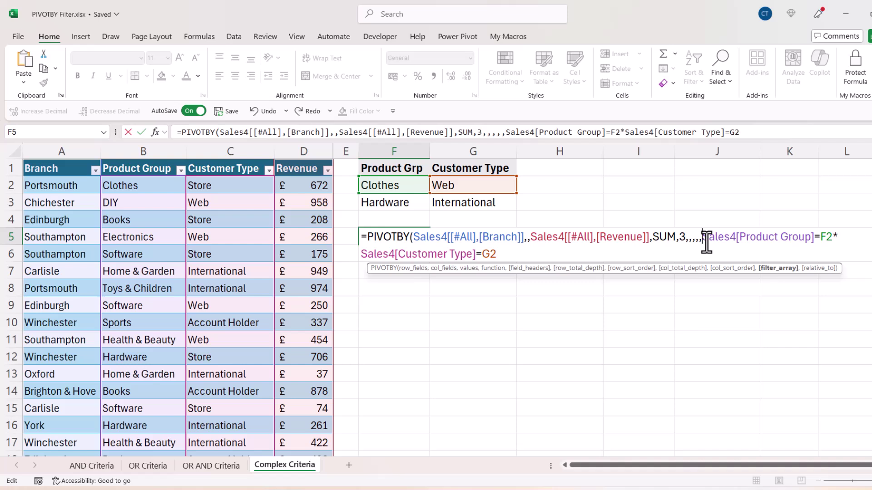
Wrap the F2 and G2 comparisons each in parentheses, enclose the pair, then append +
type("(")
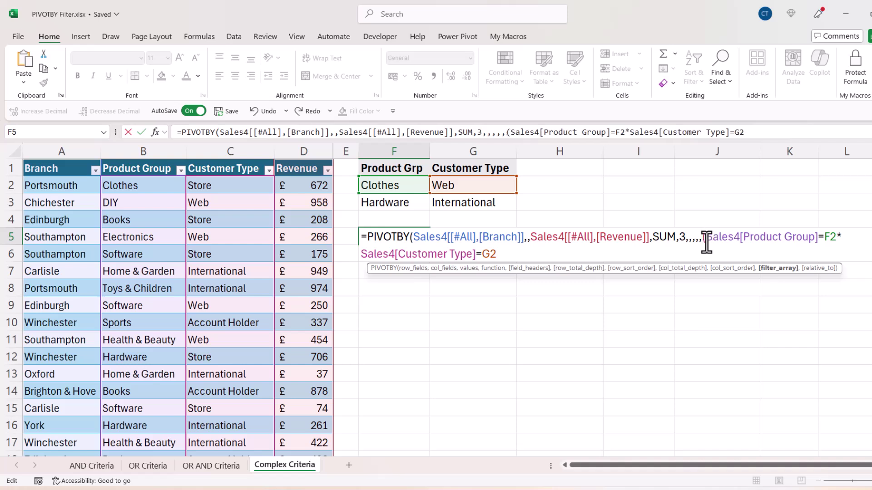
left_click(835, 237)
type(")")
left_click(361, 254)
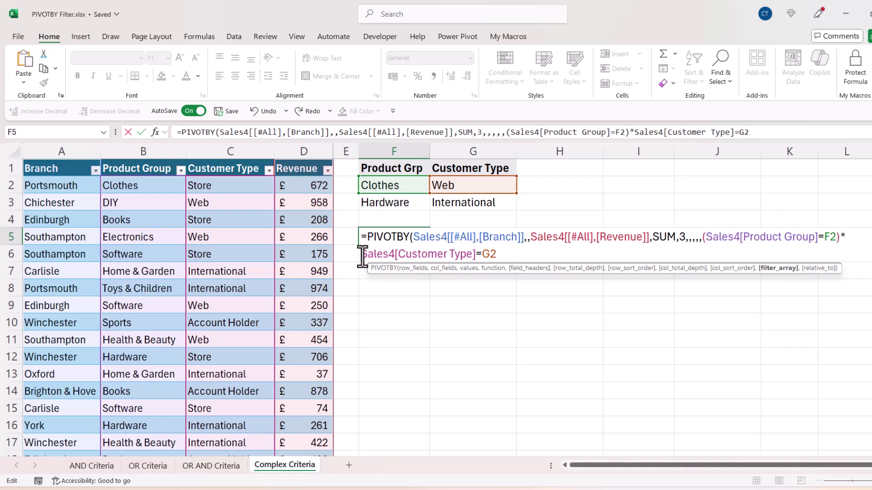
type("(")
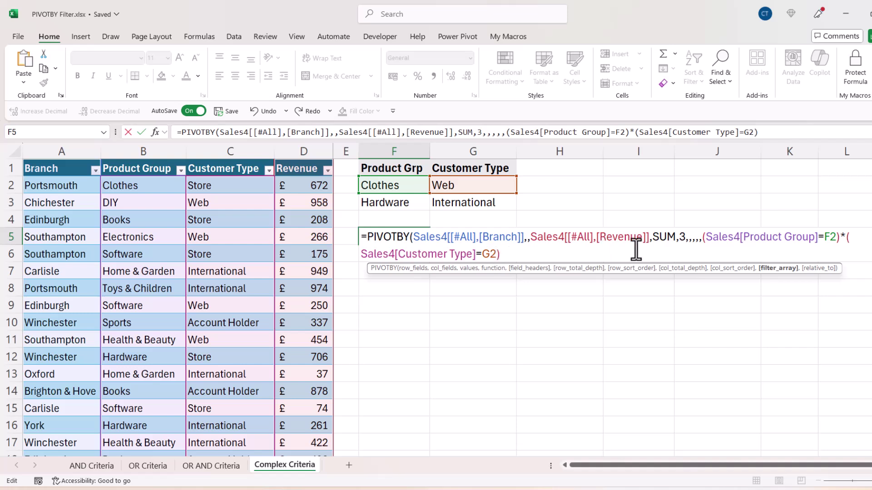
left_click(705, 237)
type("(")
left_click(508, 253)
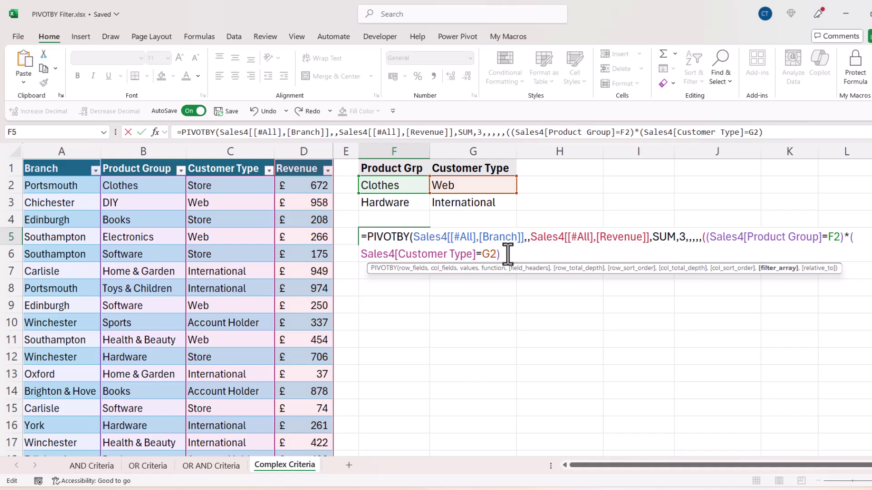
type(")")
type("+")
Append Sales4[Product Group]=F3 * Sales4[Customer Type]=G3 after the plus sign
left_click(136, 161)
type("=")
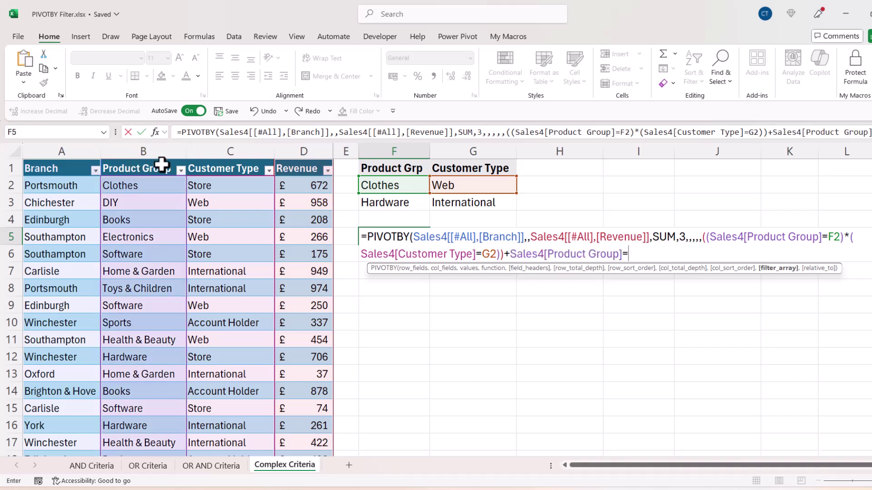
left_click(375, 198)
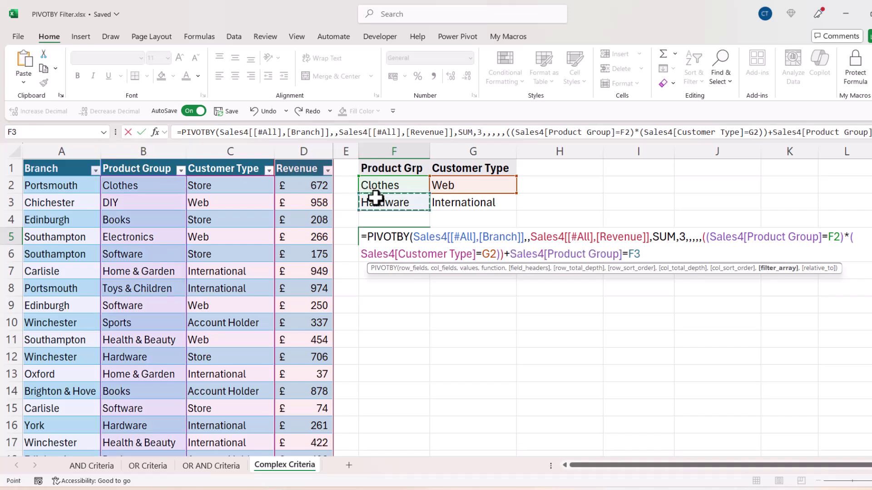
type("*")
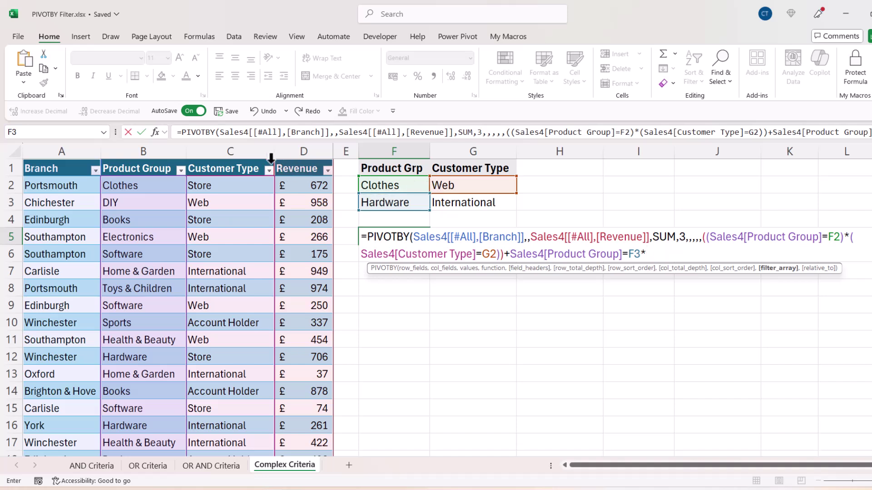
left_click(230, 156)
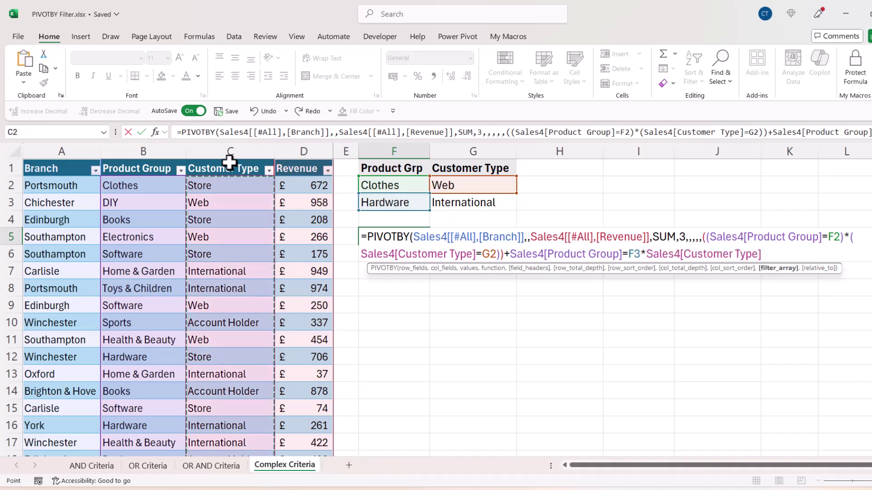
type("=")
left_click(448, 200)
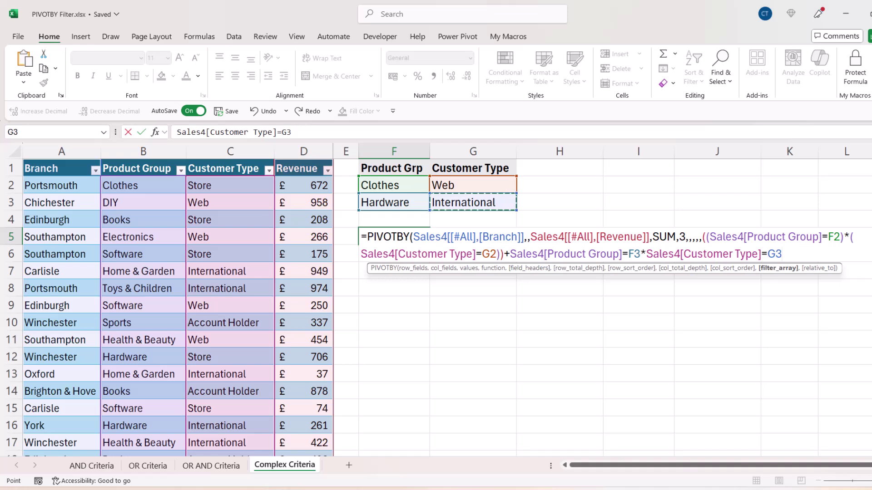
Bracket the F3 and G3 conditions, close the formula and enter it, totalling 3358
left_click(509, 254)
type("((")
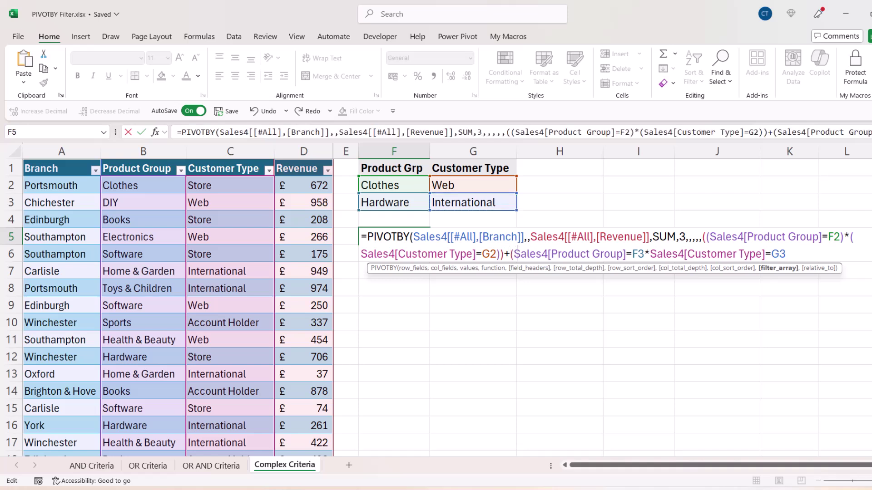
left_click(648, 254)
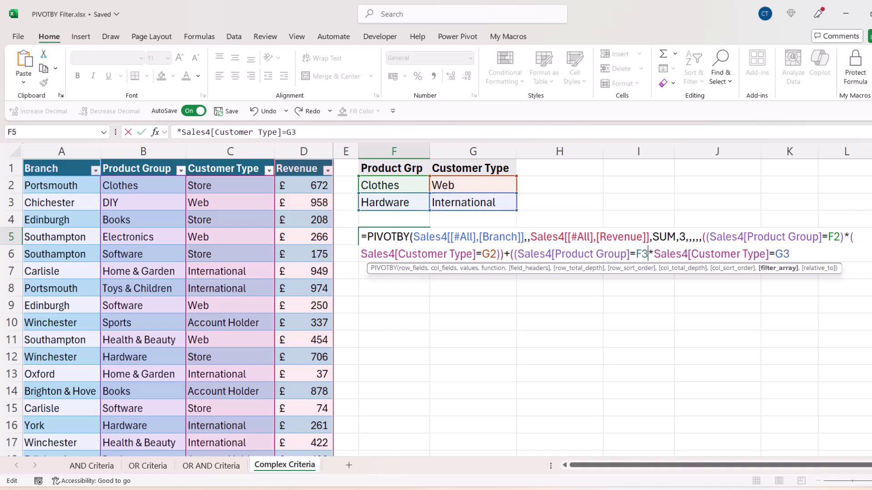
type(")")
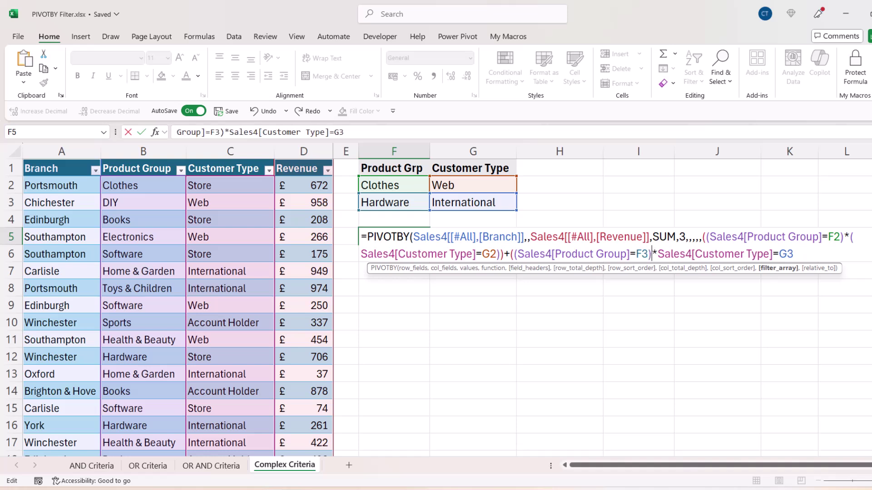
left_click(659, 254)
type("(")
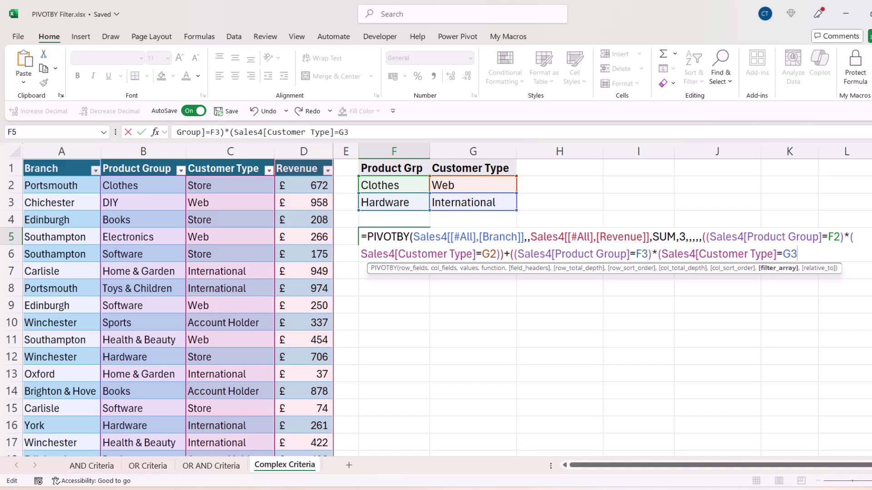
type(")))")
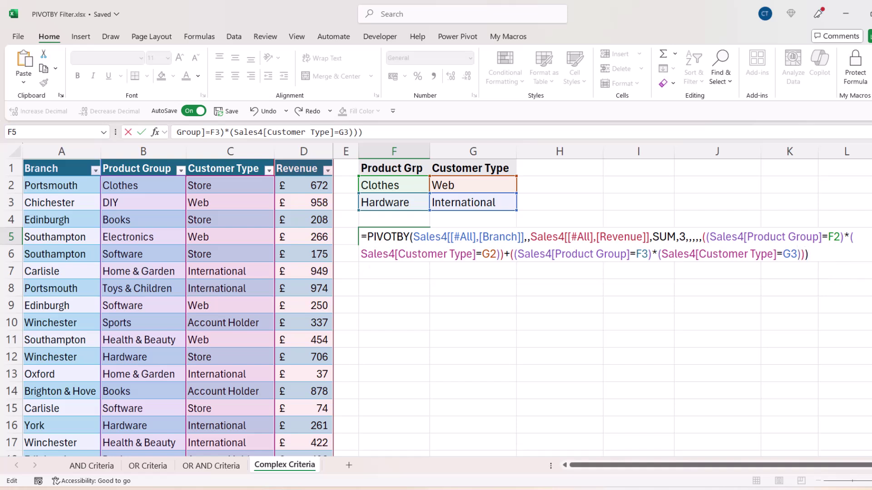
key("Return")
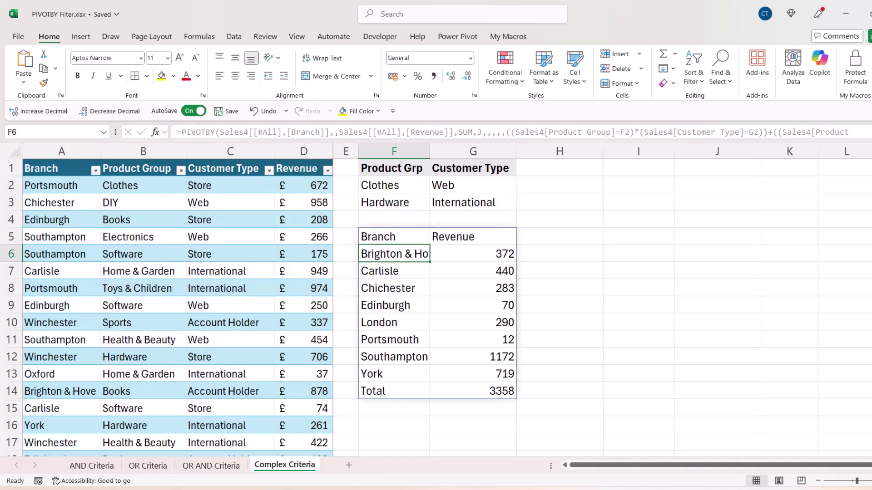